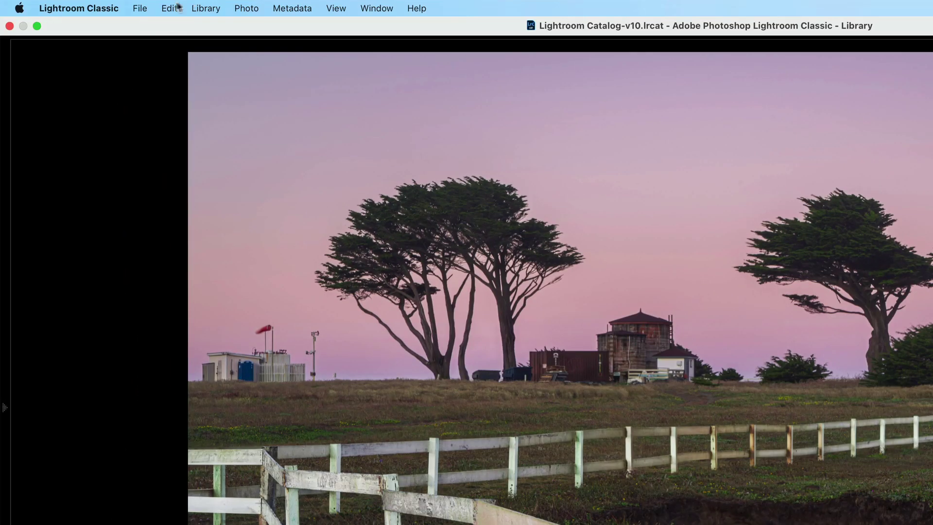
- Show the File menu's plug-in extras, listing the Luminar AI and ON1 Standalone 2021 commands
{"action": "left_click", "coordinate": [97, 5]}
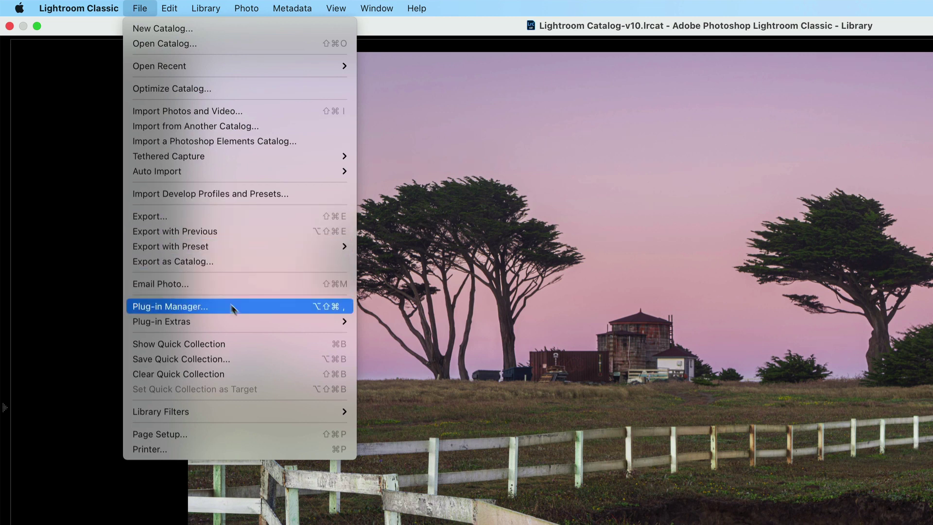
{"action": "mouse_move", "coordinate": [258, 322]}
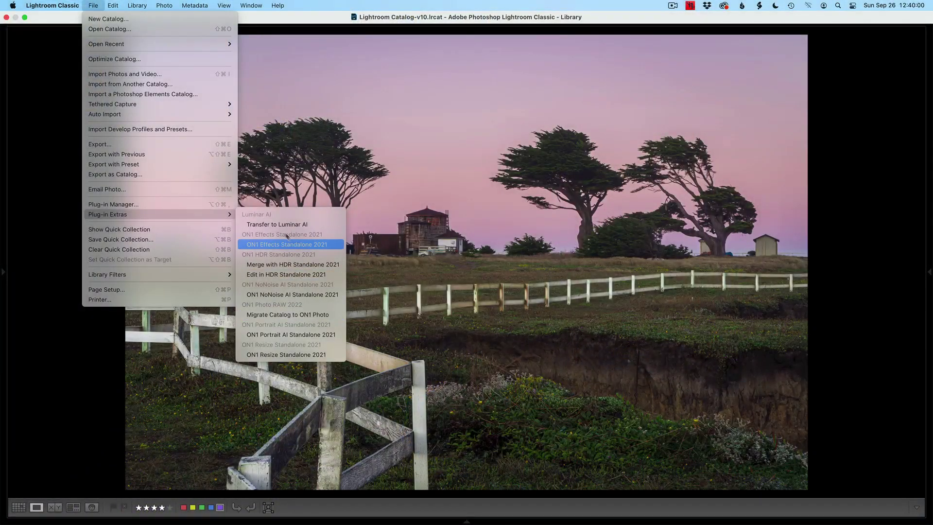
- Check the Plug-in Manager, then return to the cypress-and-fence dusk landscape in Library
{"action": "left_click", "coordinate": [184, 204]}
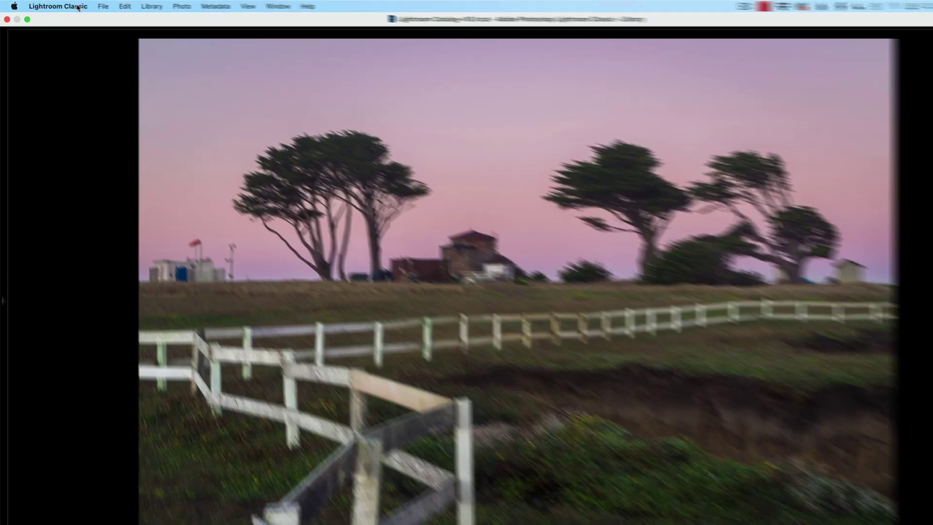
- Open Preferences at External Editing and review the editor preset list without changing it
{"action": "left_click", "coordinate": [73, 5]}
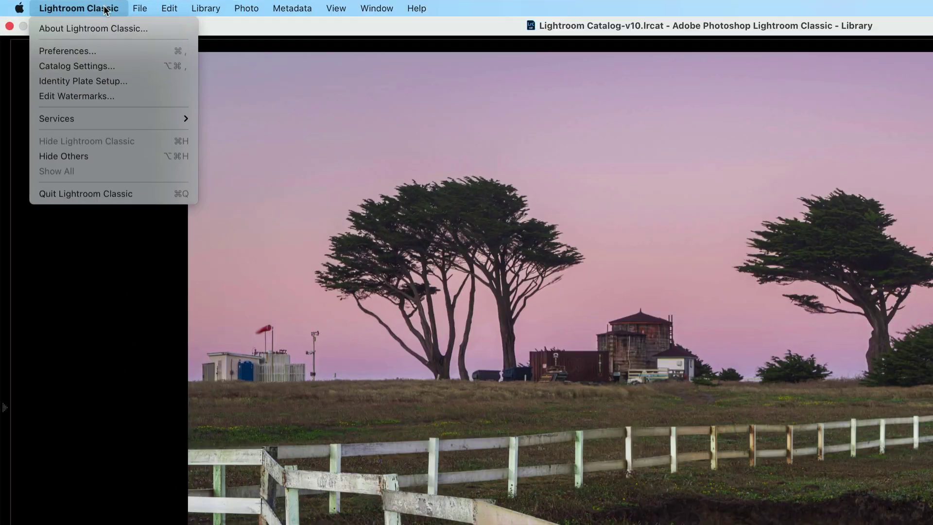
{"action": "left_click", "coordinate": [100, 51]}
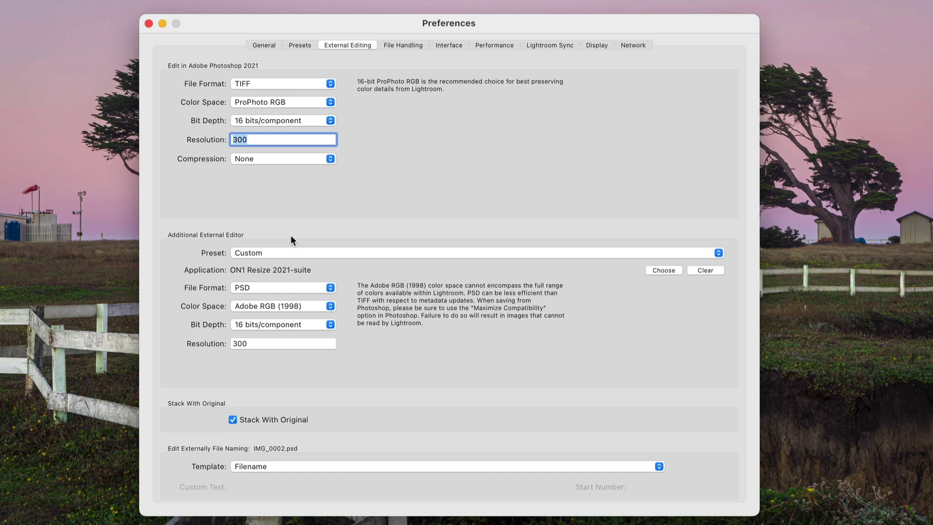
{"action": "left_click", "coordinate": [329, 253]}
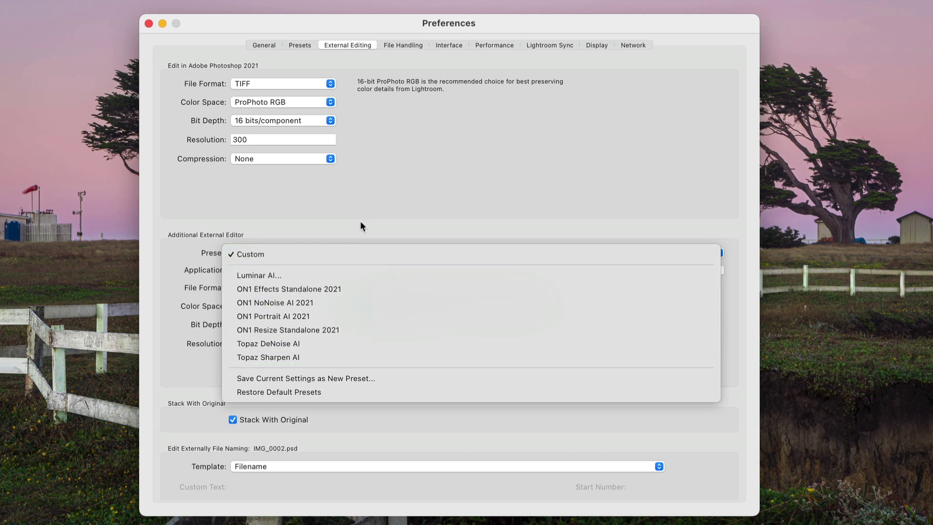
{"action": "left_click", "coordinate": [362, 189]}
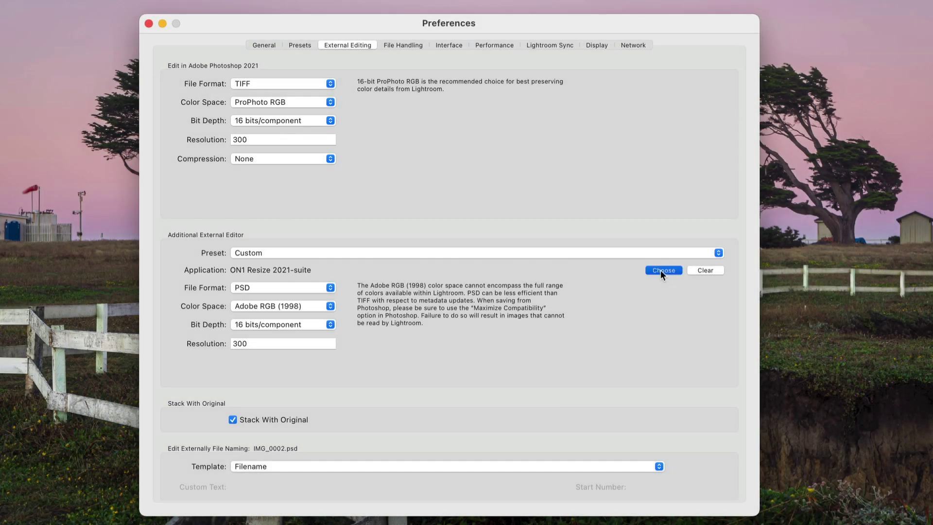
- Choose ON1 Photo RAW 2022 from Applications as the additional external editor
{"action": "left_click", "coordinate": [662, 271]}
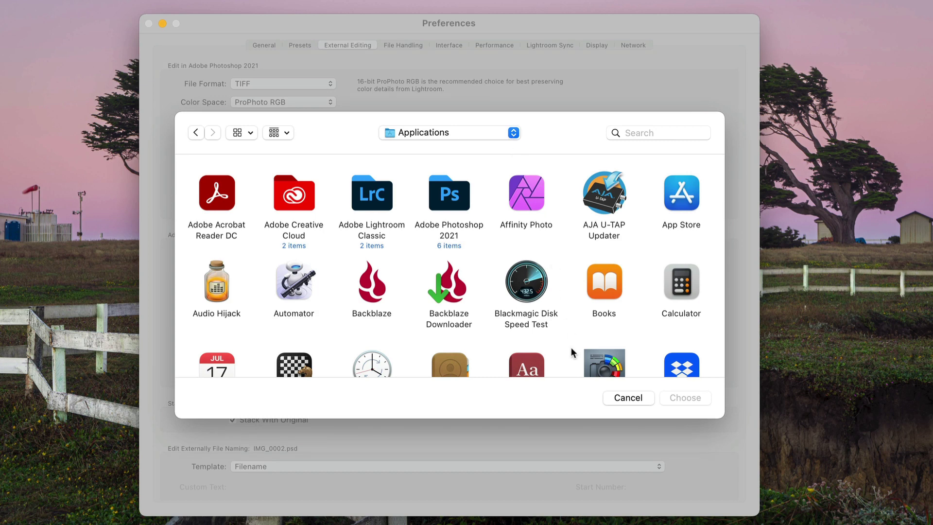
{"action": "scroll", "coordinate": [571, 350], "scroll_direction": "down", "scroll_amount": 10}
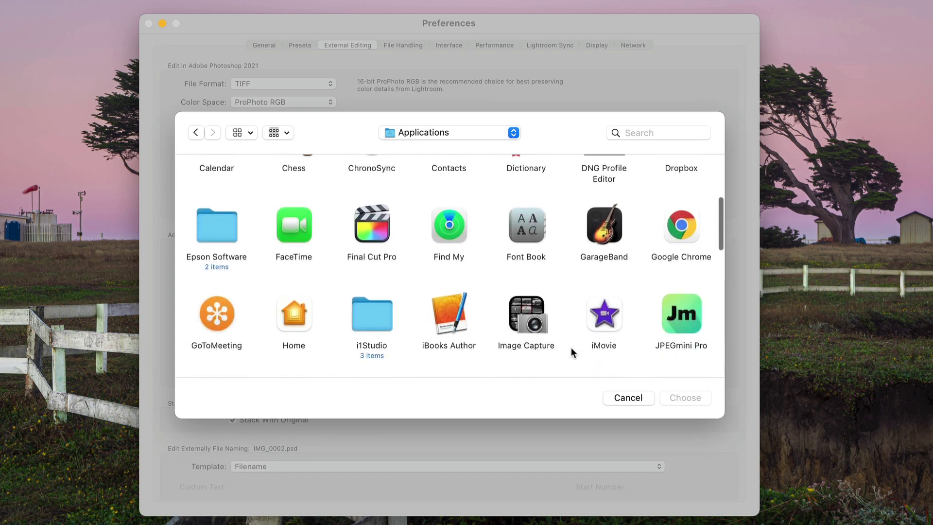
{"action": "scroll", "coordinate": [571, 352], "scroll_direction": "down", "scroll_amount": 10}
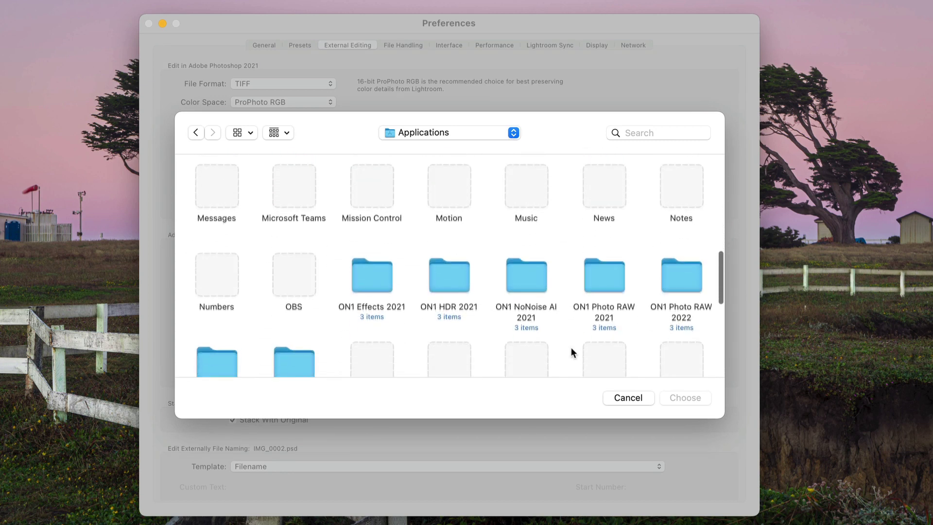
{"action": "double_click", "coordinate": [675, 229]}
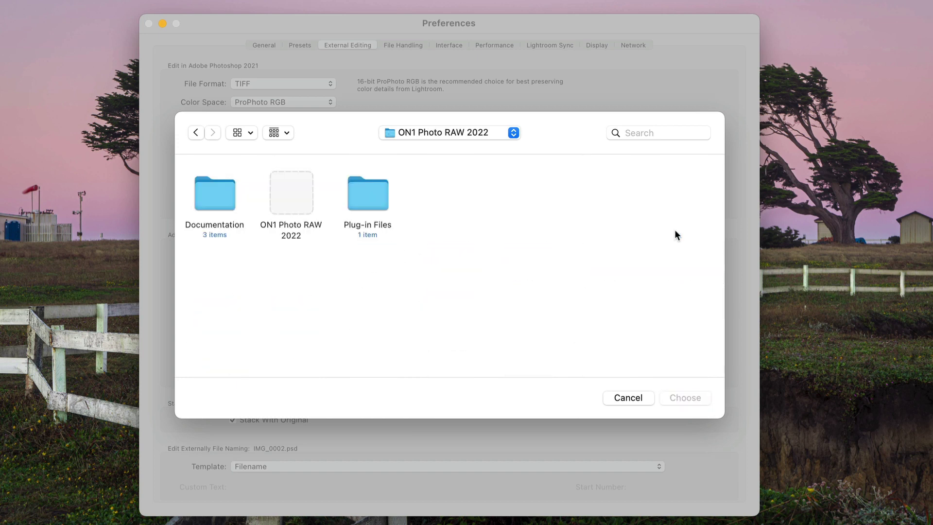
{"action": "left_click", "coordinate": [294, 189]}
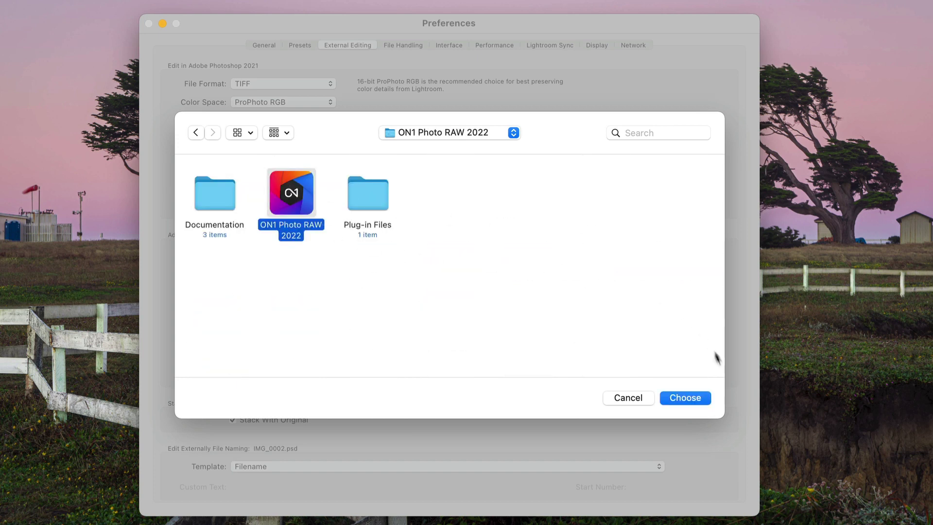
{"action": "left_click", "coordinate": [703, 396]}
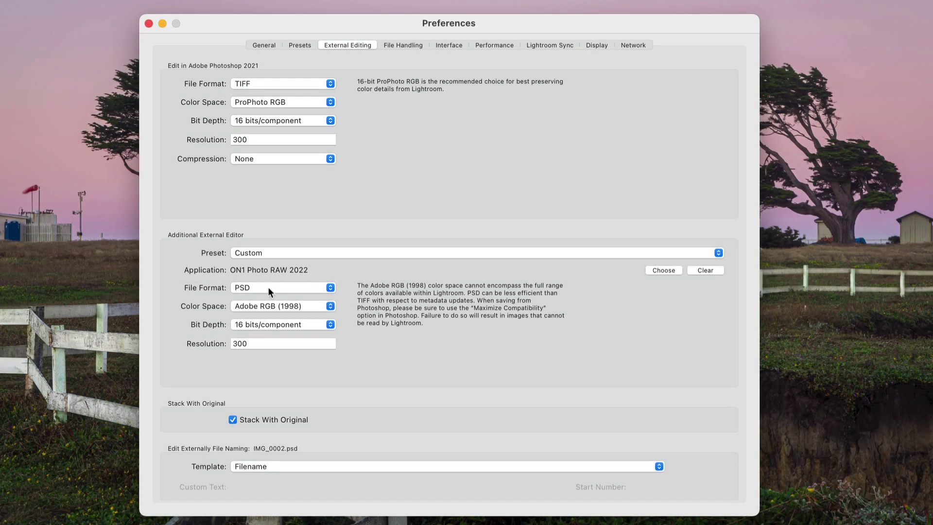
- Keep the PSD file format and change the editor's colour space to ProPhoto RGB
{"action": "left_click", "coordinate": [269, 288]}
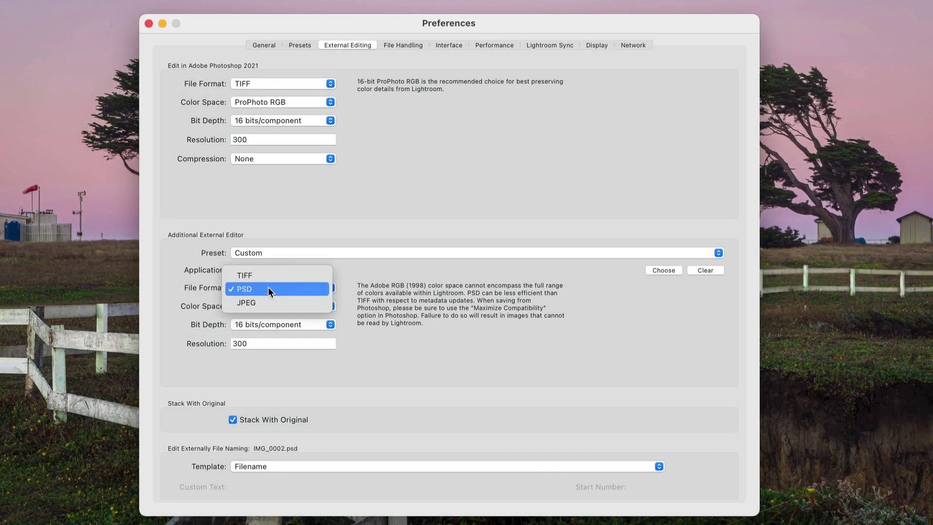
{"action": "left_click", "coordinate": [265, 290]}
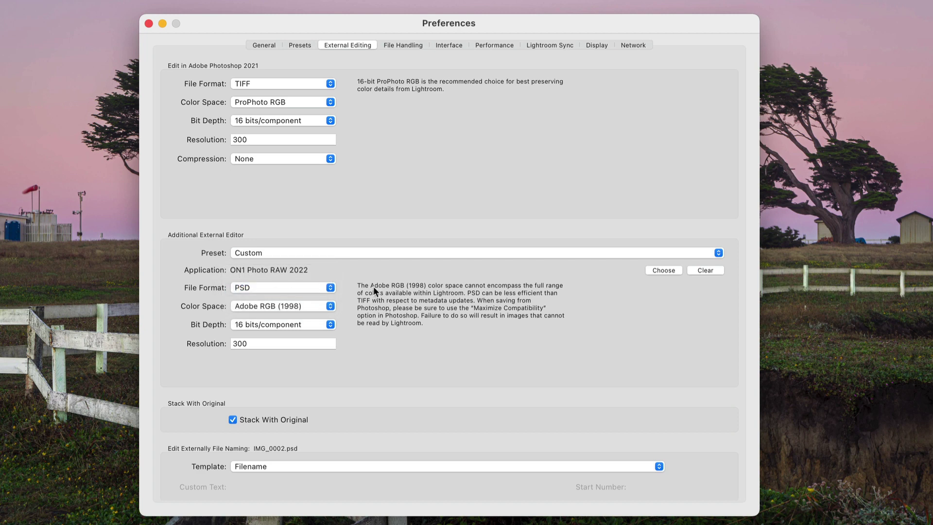
{"action": "left_click", "coordinate": [311, 304]}
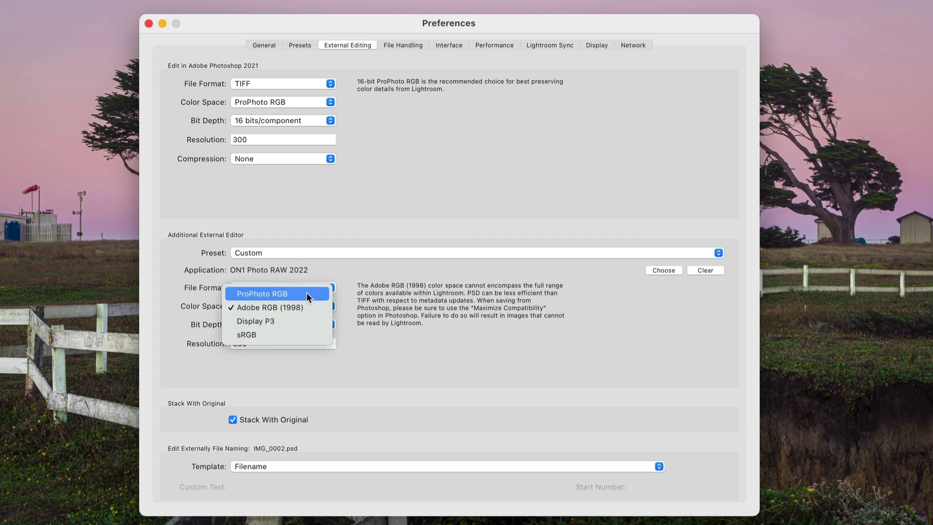
{"action": "left_click", "coordinate": [292, 293]}
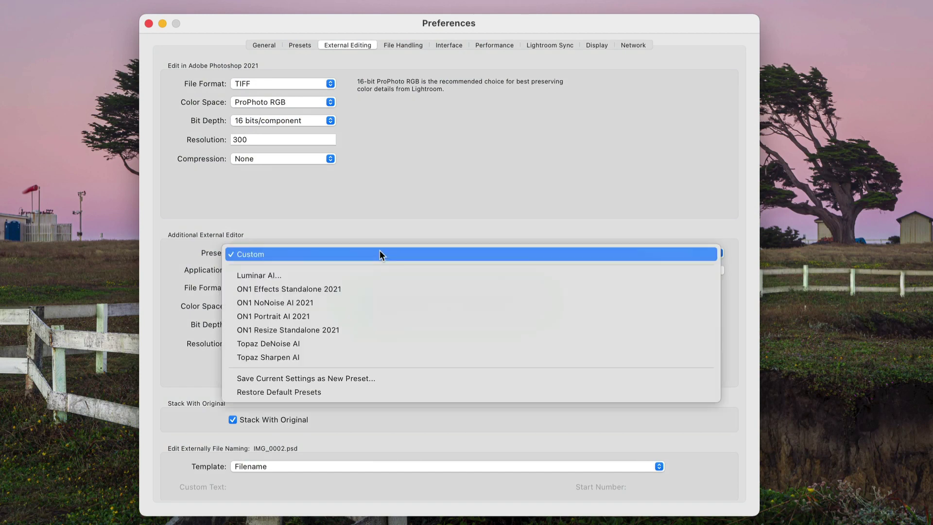
- Save the external editor settings as a new preset named 'ON1 Photo RAW 2022'
{"action": "left_click", "coordinate": [392, 378]}
{"action": "type", "text": "On1"}
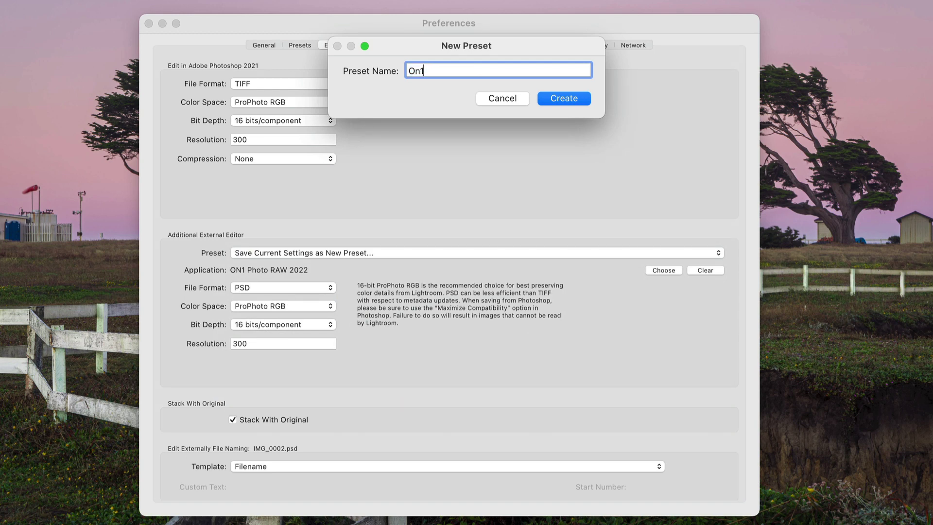
{"action": "type", "text": " Photo RA"}
{"action": "key", "text": "Delete"}
{"action": "type", "text": "N"}
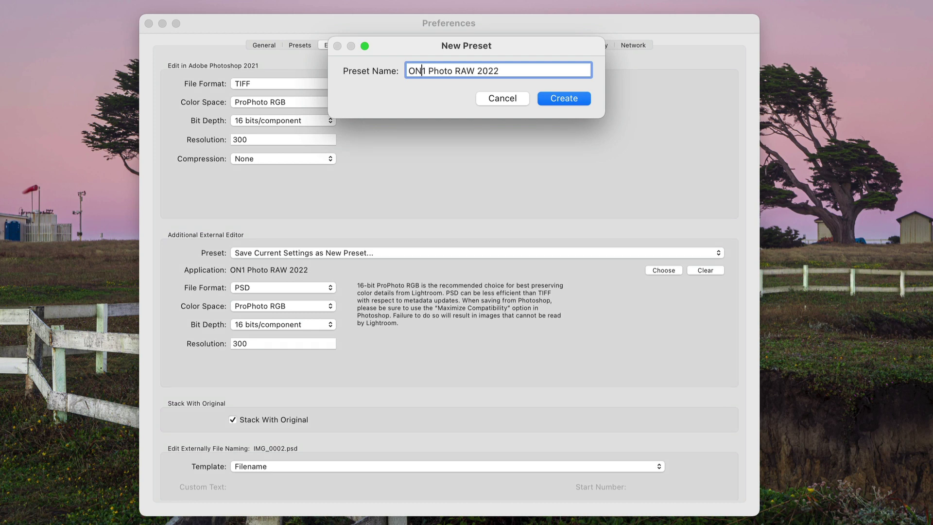
{"action": "left_click", "coordinate": [569, 101]}
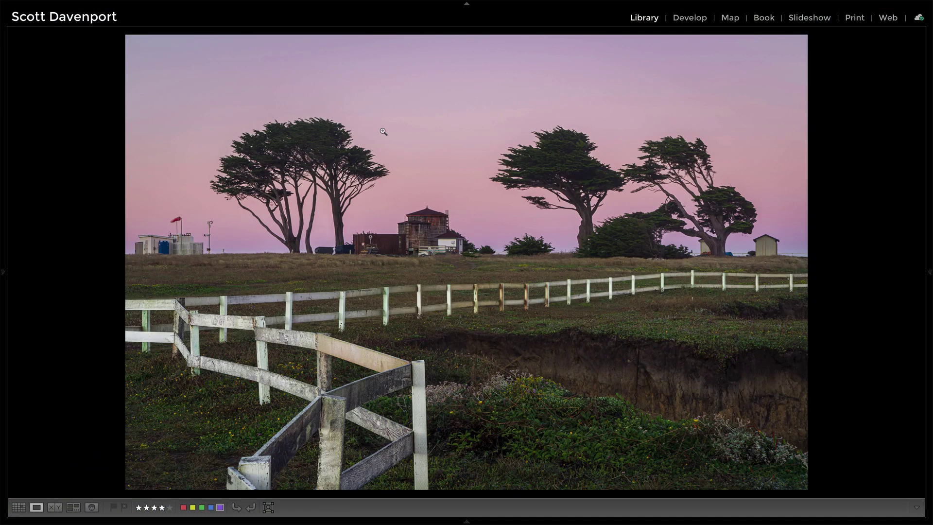
- Look through the photo's context menu and the plug-in extras for editors, choosing nothing
{"action": "right_click", "coordinate": [312, 88]}
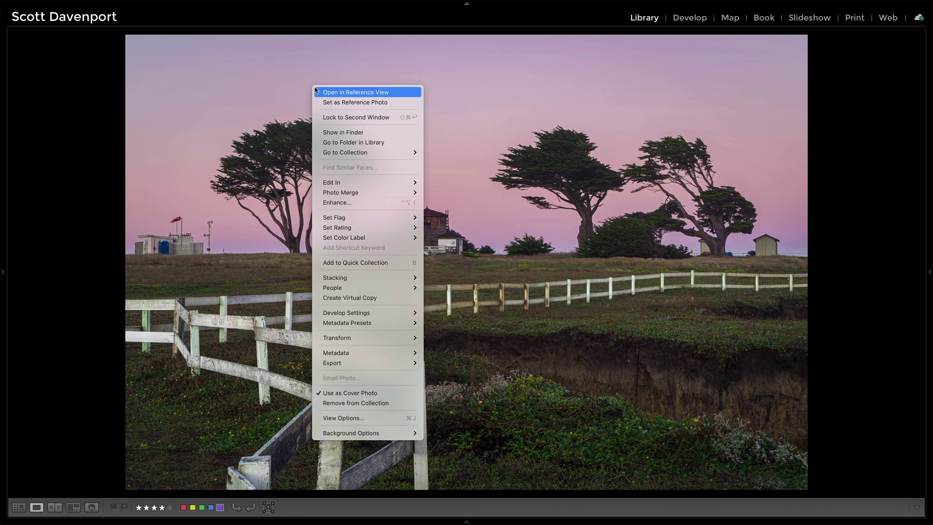
{"action": "mouse_move", "coordinate": [343, 182]}
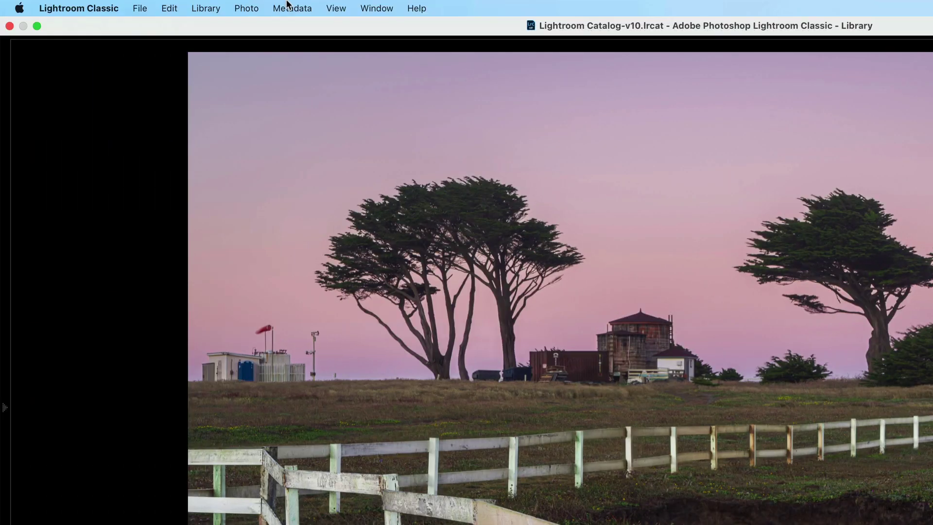
{"action": "left_click", "coordinate": [144, 8]}
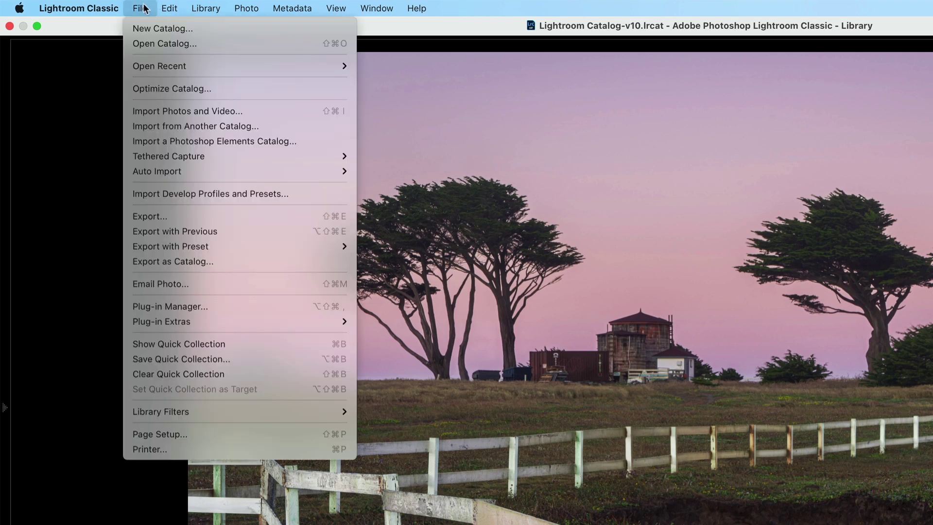
{"action": "mouse_move", "coordinate": [216, 322]}
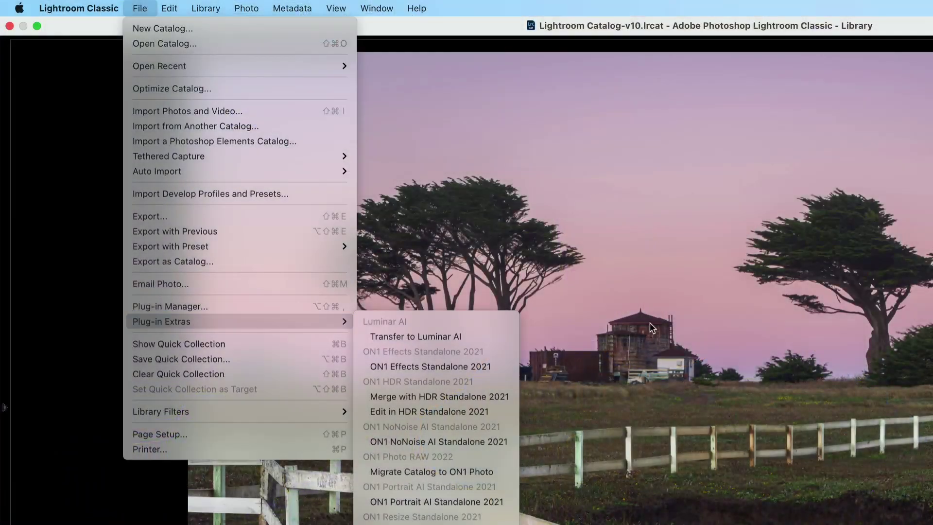
{"action": "left_click", "coordinate": [507, 211]}
{"action": "right_click", "coordinate": [450, 148]}
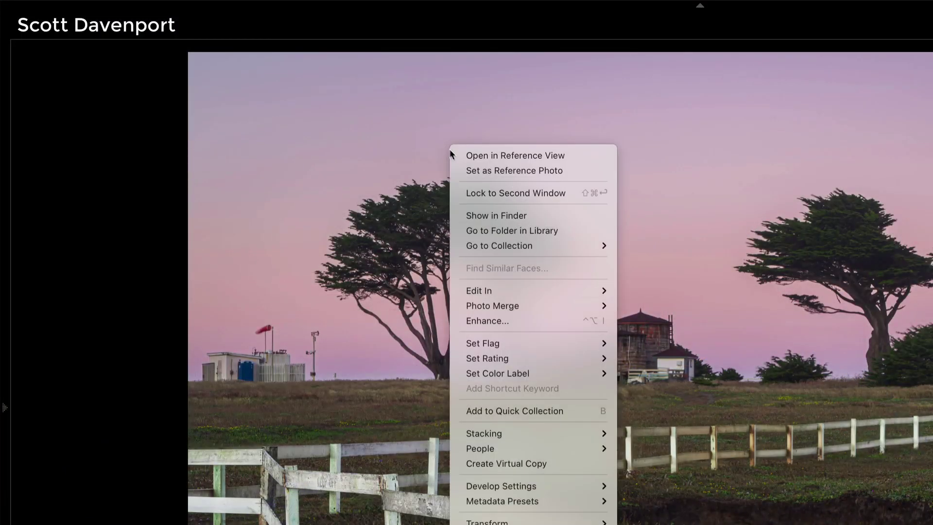
{"action": "mouse_move", "coordinate": [504, 294]}
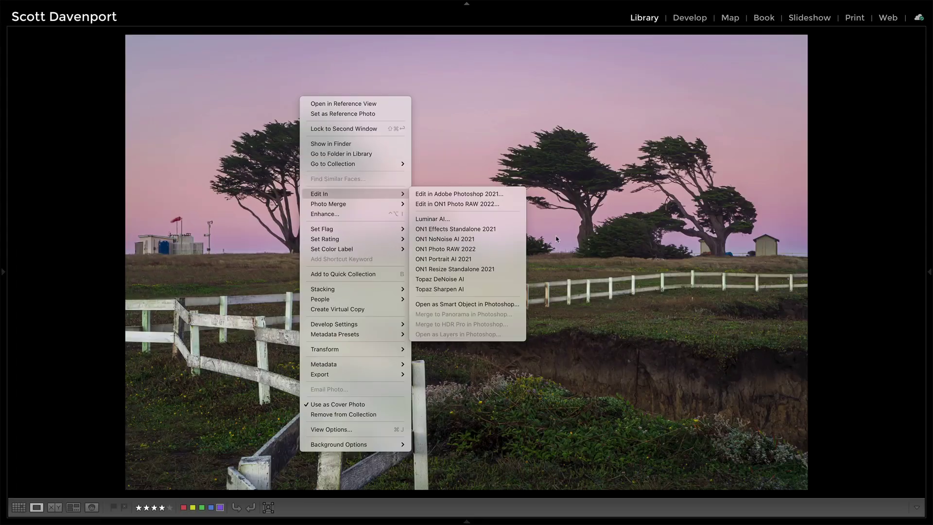
{"action": "left_click", "coordinate": [835, 356]}
- Switch to Grid view and show the Edit In options for the pink-sky fence thumbnail
{"action": "key", "text": "g"}
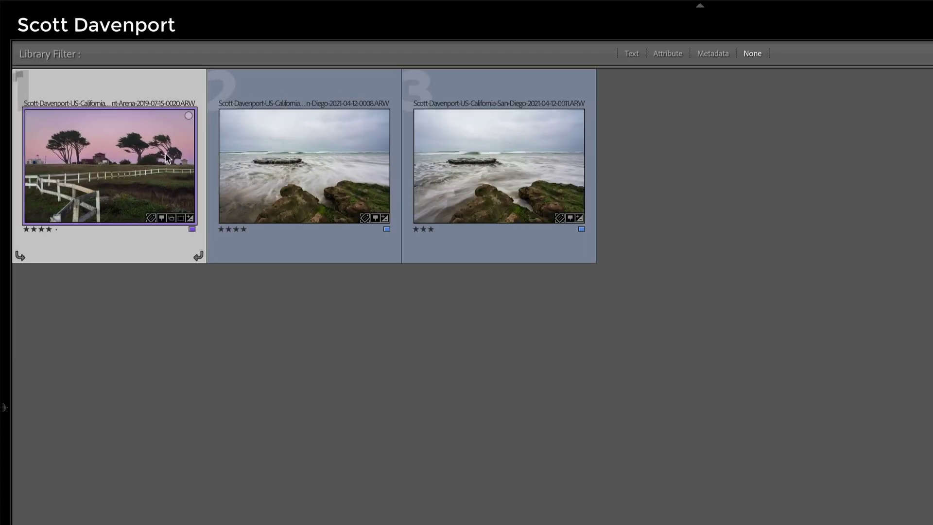
{"action": "right_click", "coordinate": [165, 157]}
{"action": "mouse_move", "coordinate": [194, 311]}
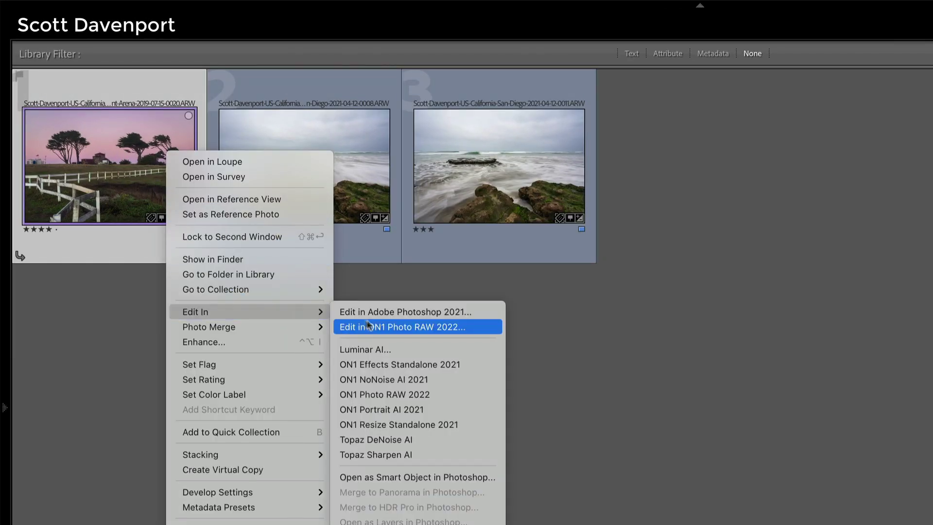
- Edit the pink-sky Point Arena photo in ON1 Photo RAW 2022 as a new PSD copy
{"action": "left_click", "coordinate": [445, 394]}
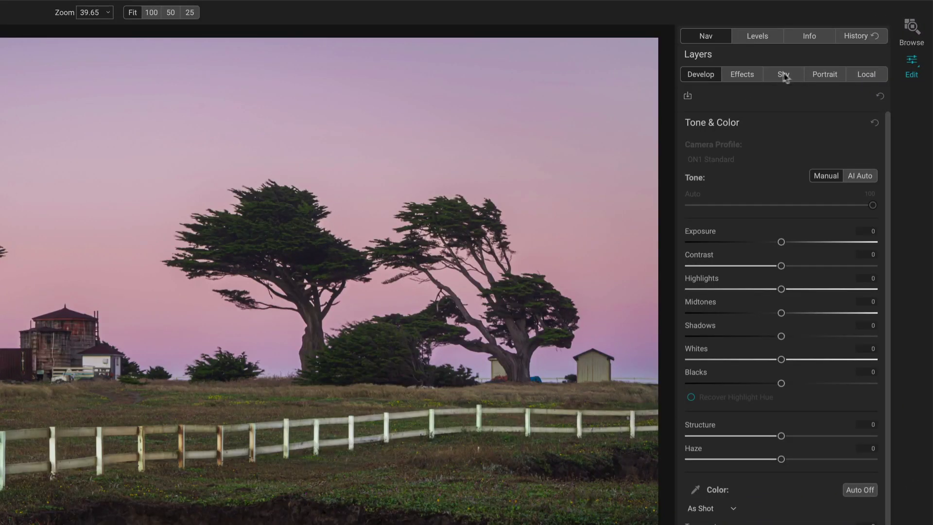
- Add a Black & White filter with Auto on and fade its opacity to 66
{"action": "left_click", "coordinate": [748, 75]}
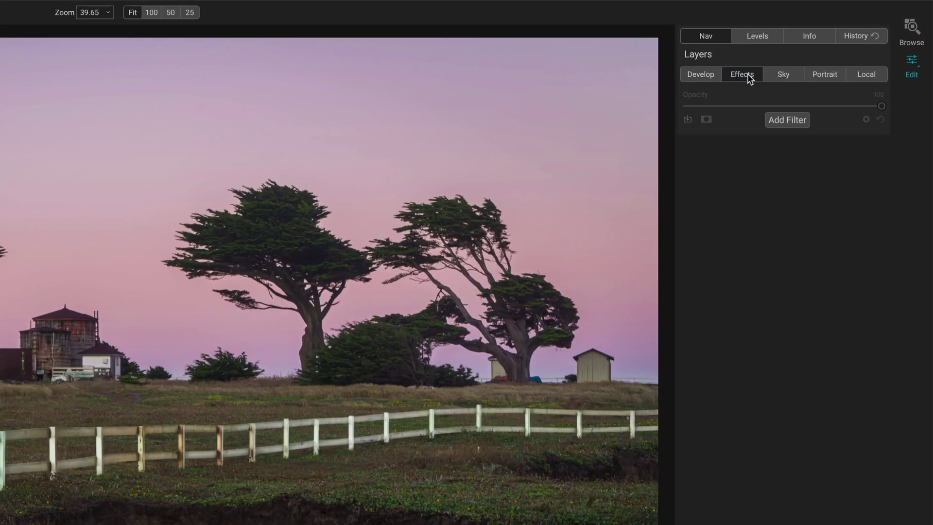
{"action": "left_click", "coordinate": [786, 119]}
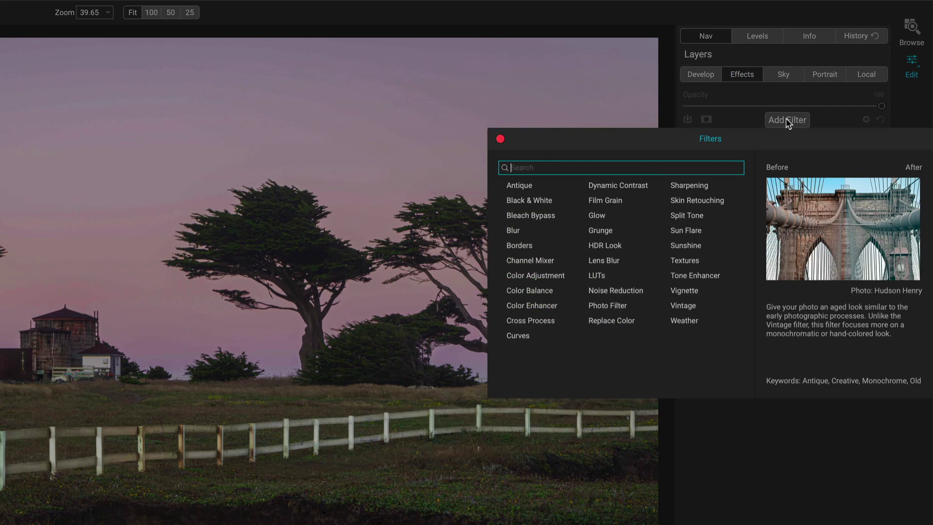
{"action": "left_click", "coordinate": [523, 201]}
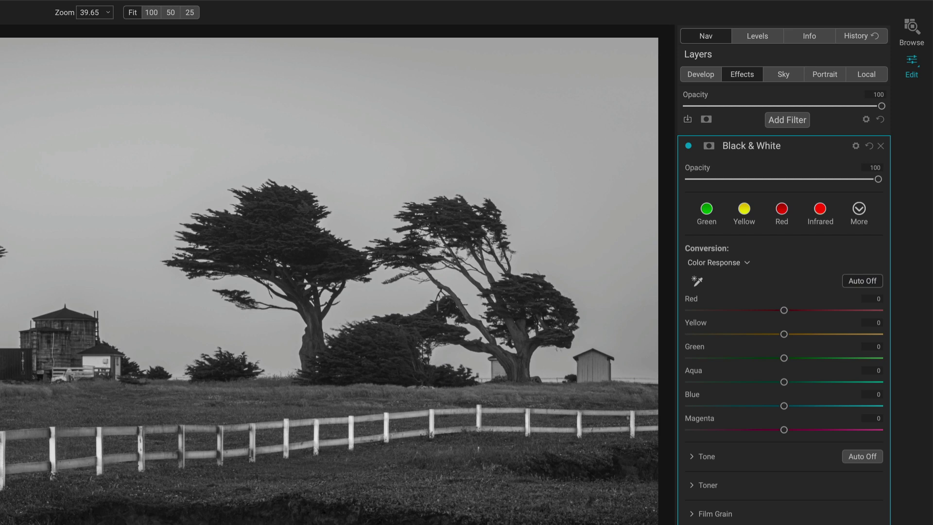
{"action": "left_click", "coordinate": [860, 282]}
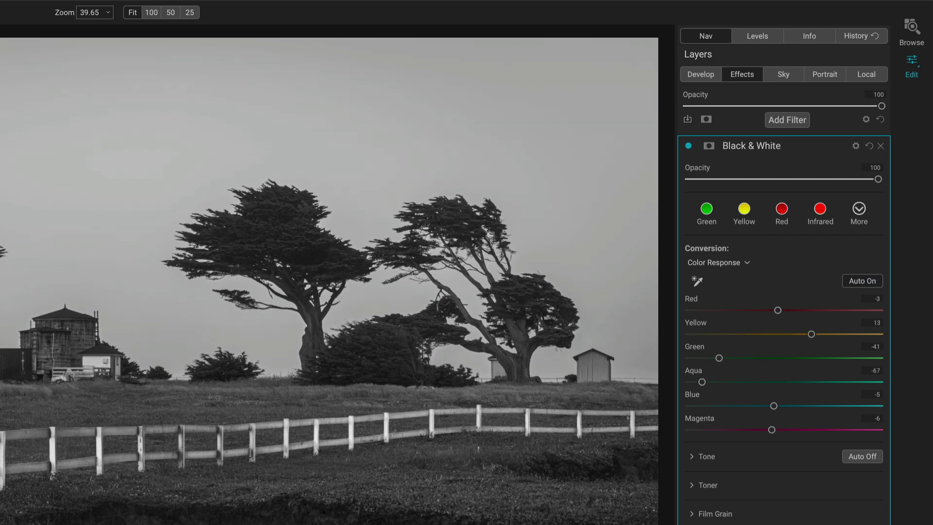
{"action": "left_click", "coordinate": [821, 179]}
{"action": "left_click_drag", "start_coordinate": [821, 179], "coordinate": [814, 181]}
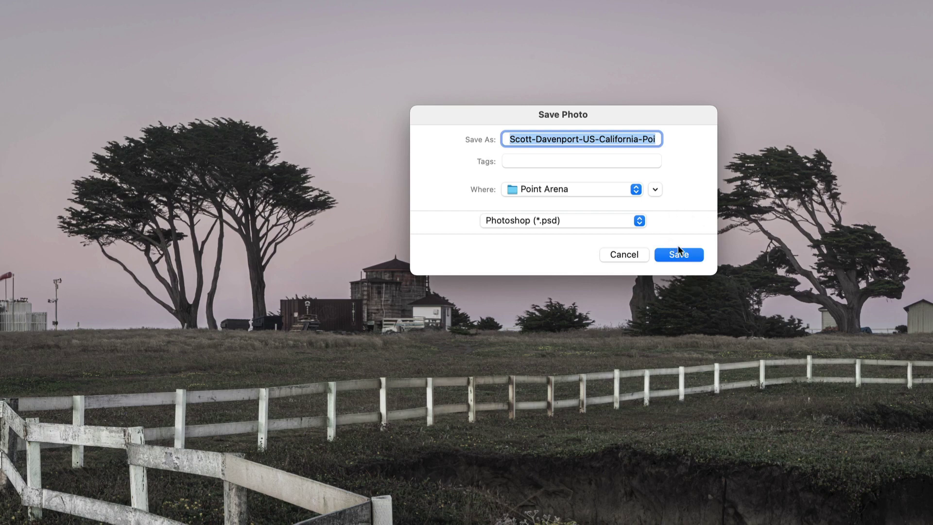
- Save the edited photo as Photoshop (*.psd) over the existing Point Arena file
{"action": "left_click", "coordinate": [695, 255]}
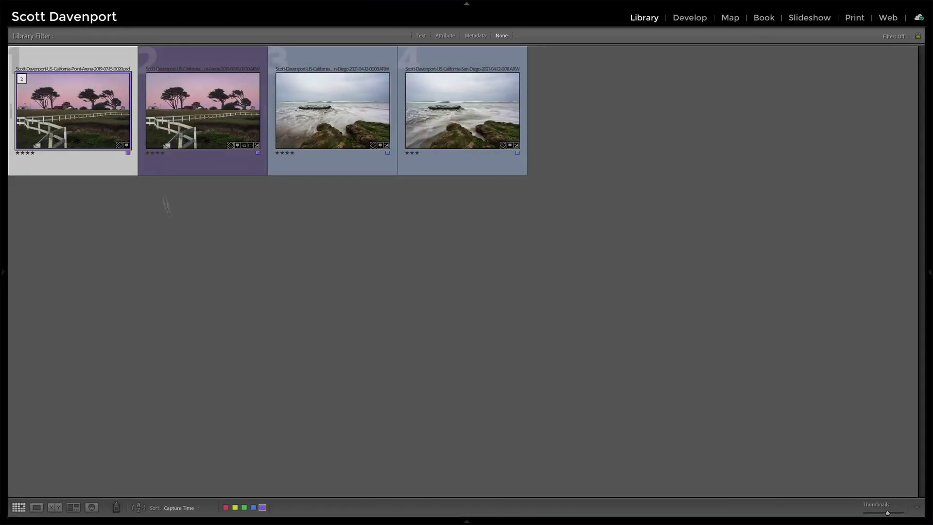
- Quit ON1 Photo RAW 2022 from its application menu, saving back to the Lightroom grid
{"action": "mouse_move", "coordinate": [61, 79]}
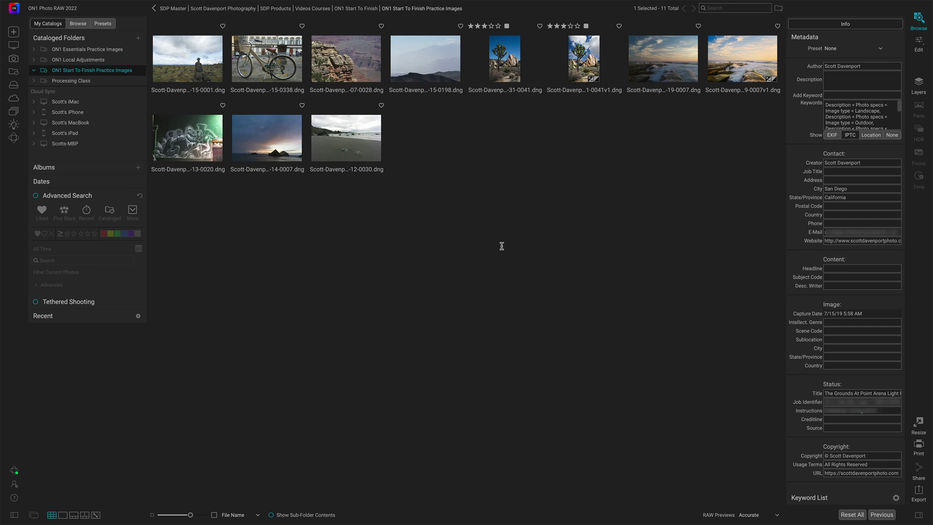
{"action": "left_click", "coordinate": [58, 5]}
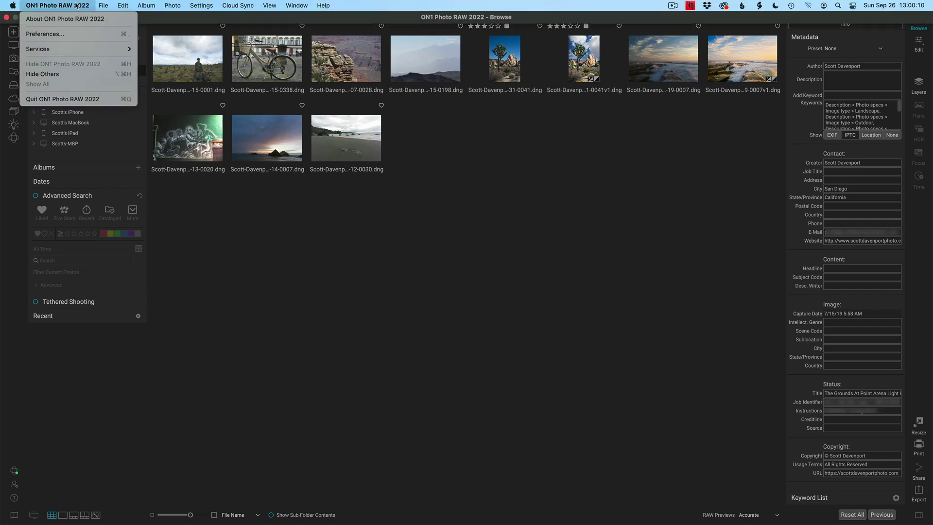
{"action": "left_click", "coordinate": [63, 99]}
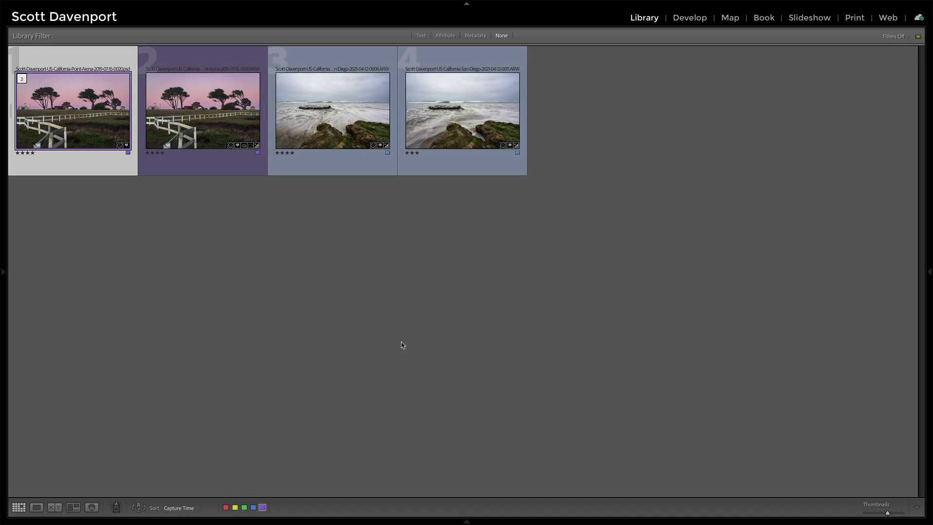
{"action": "key", "text": "e"}
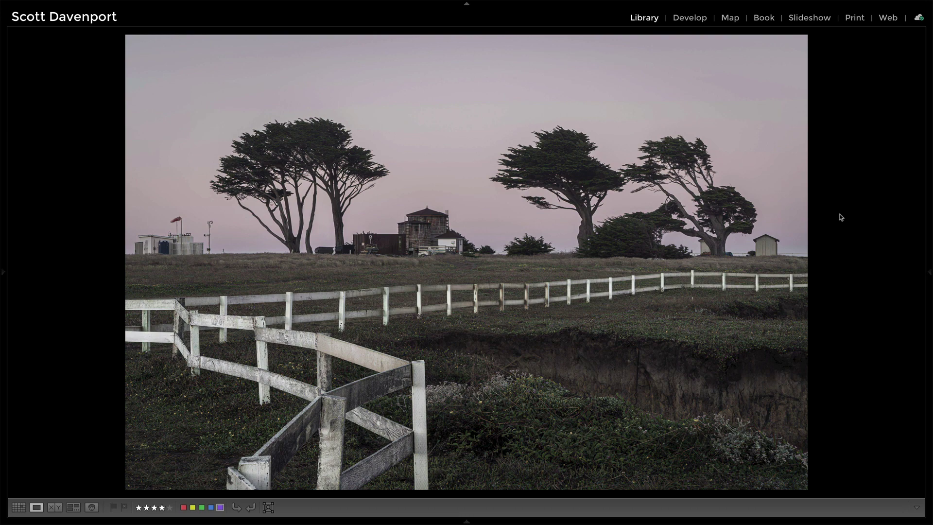
{"action": "key", "text": "g"}
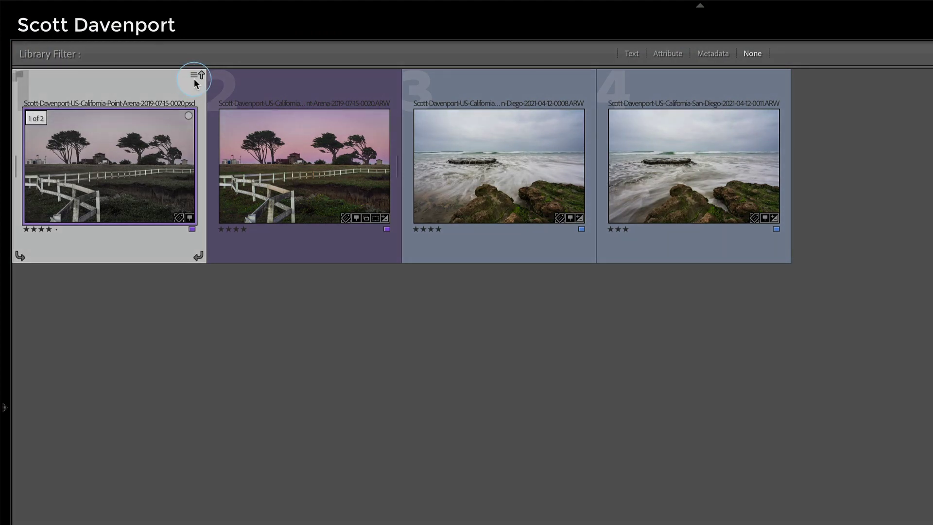
- Resolve the PSD's out-of-date metadata badge by importing its settings from disk
{"action": "left_click", "coordinate": [194, 77]}
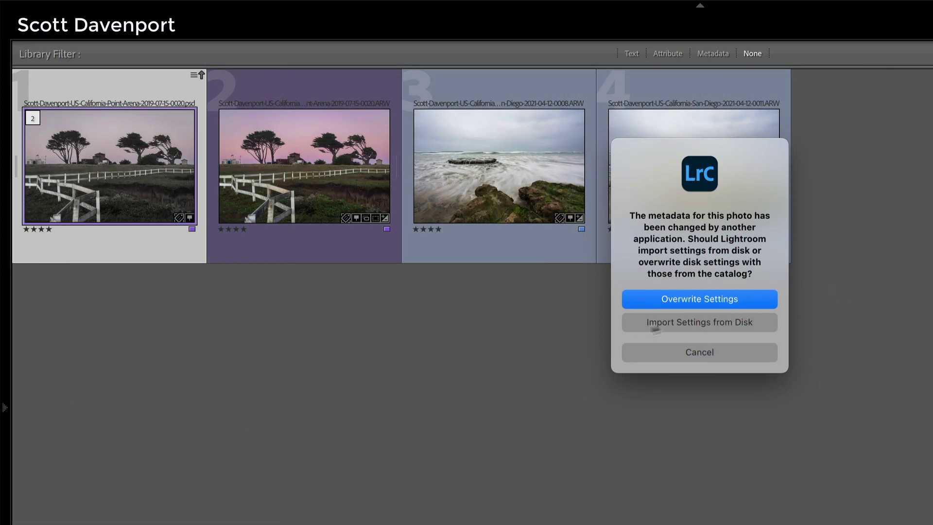
{"action": "left_click", "coordinate": [766, 325]}
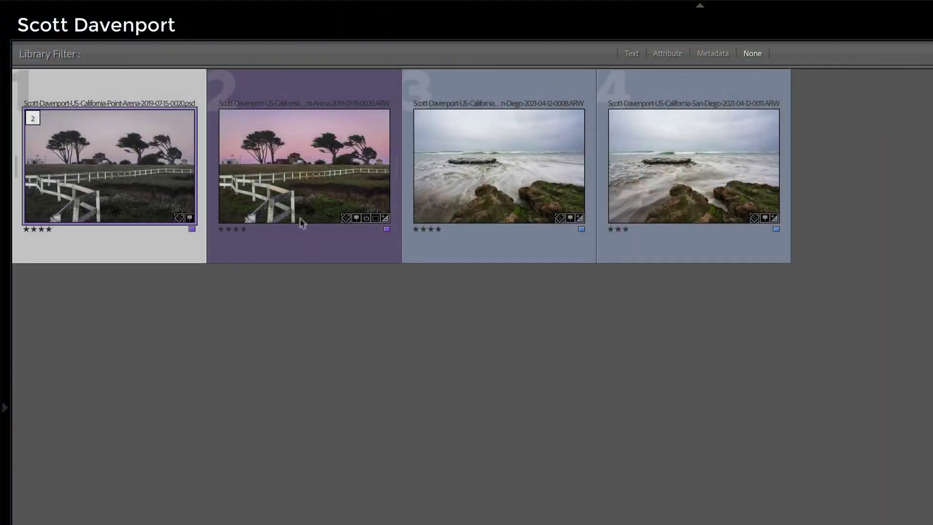
- Select the original Point Arena ARW (thumbnail 2) and choose Edit In > ON1 Photo RAW 2022
{"action": "left_click", "coordinate": [298, 210]}
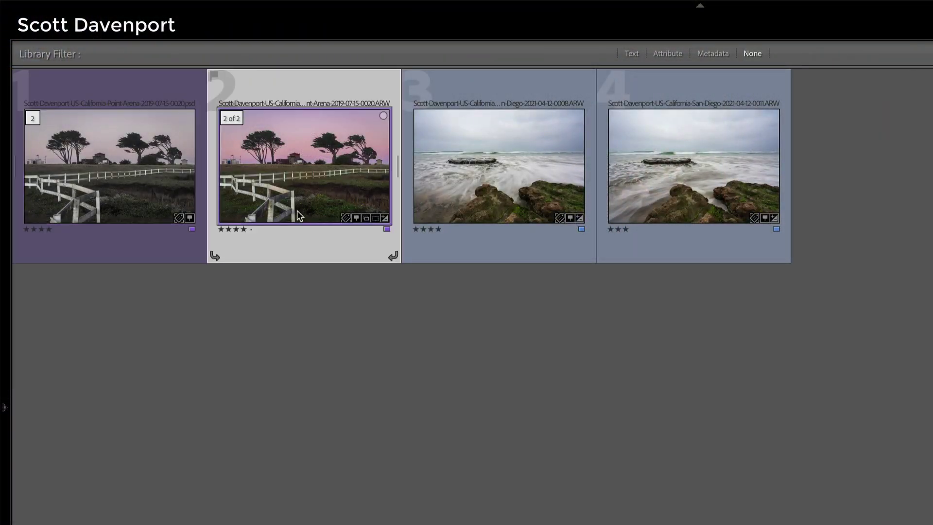
{"action": "right_click", "coordinate": [298, 212]}
{"action": "mouse_move", "coordinate": [348, 370]}
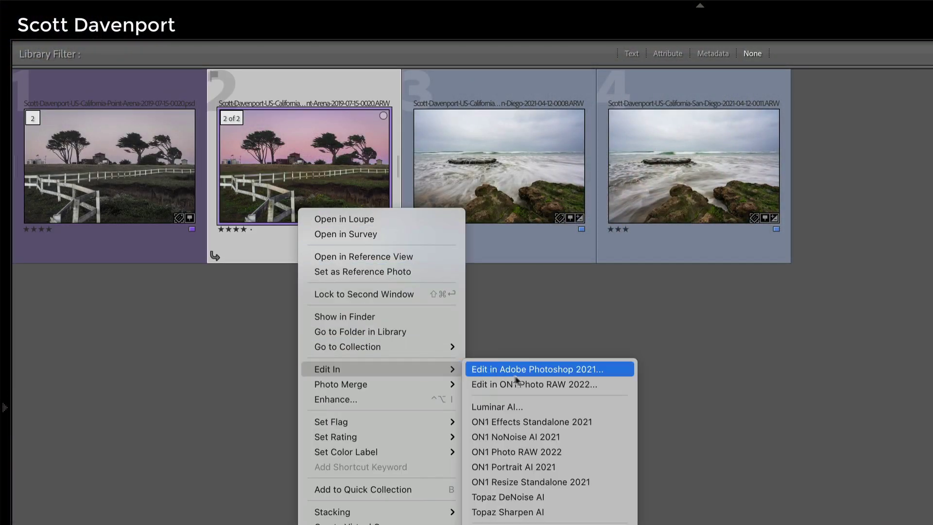
{"action": "left_click", "coordinate": [551, 451]}
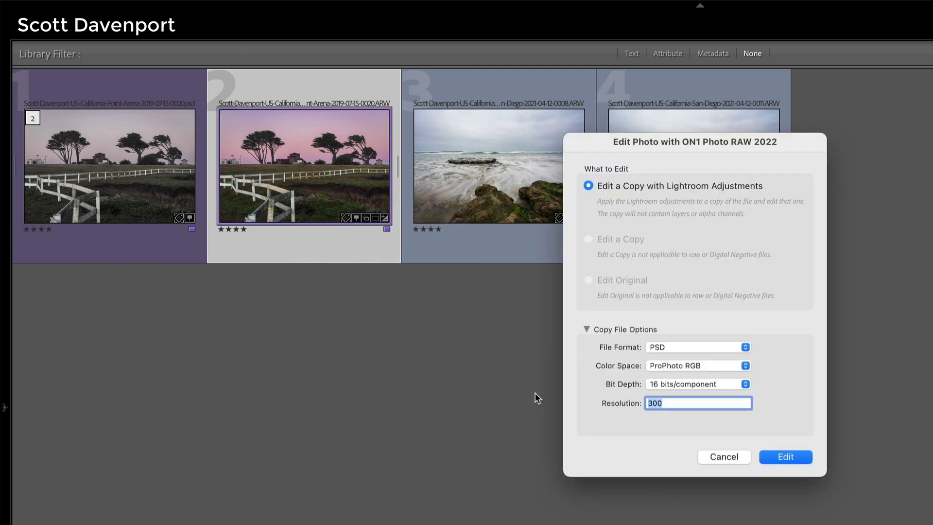
- Cancel the raw ARW's edit dialog, leaving PSD format, then select San Diego seascapes 3 and 4
{"action": "left_click", "coordinate": [669, 349]}
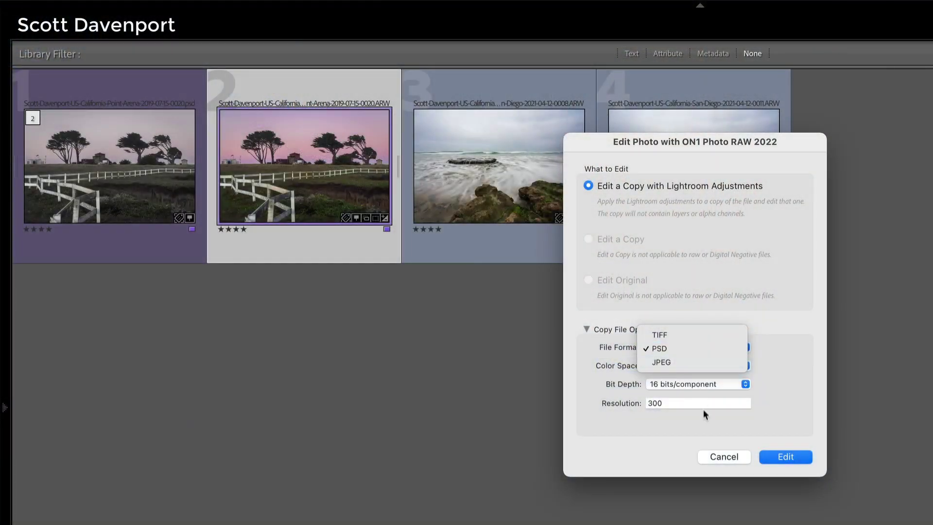
{"action": "left_click", "coordinate": [714, 456]}
{"action": "left_click", "coordinate": [714, 457]}
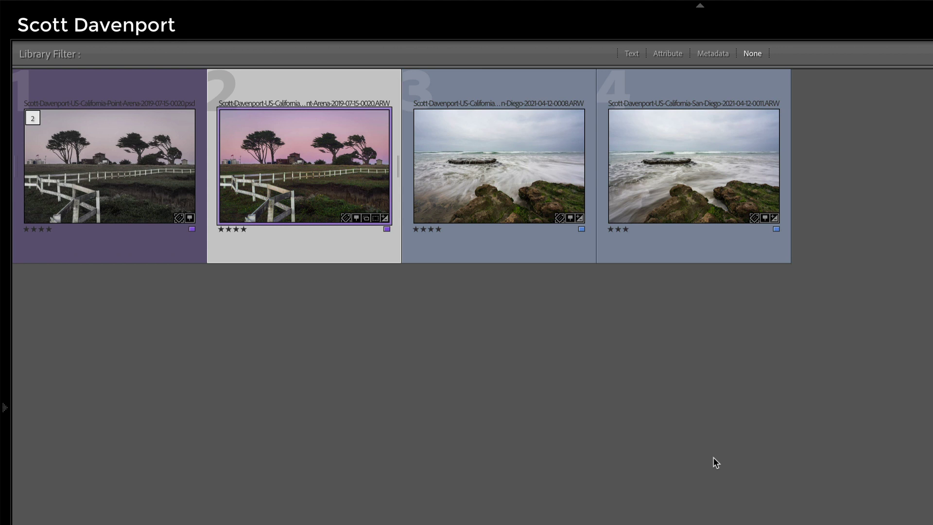
{"action": "left_click", "coordinate": [505, 206]}
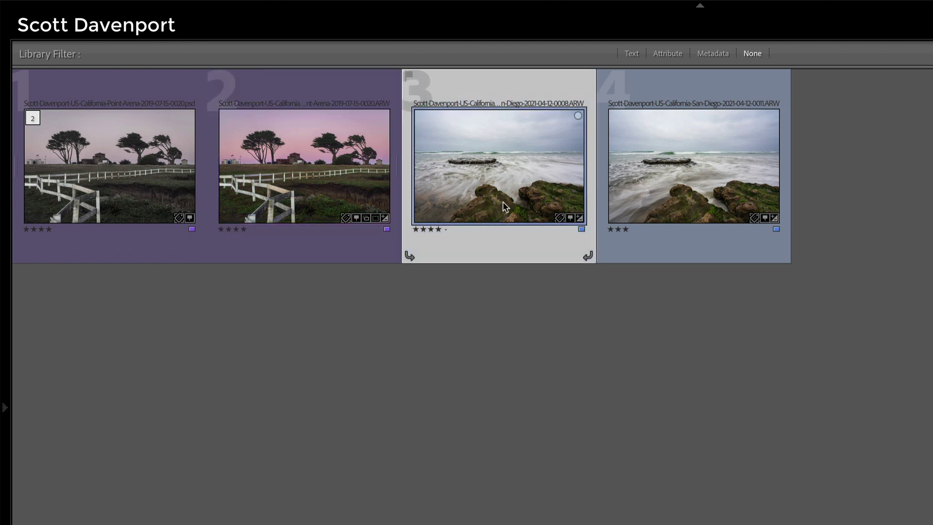
{"action": "left_click", "coordinate": [699, 204], "text": "ctrl"}
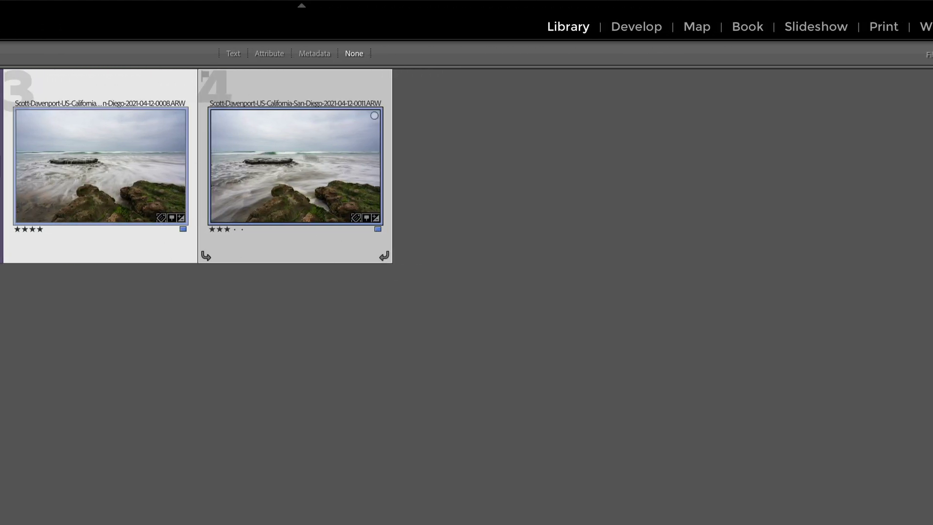
- Edit seascape photo 3 in ON1 as a 16-bit ProPhoto RGB PSD copy with Lightroom adjustments
{"action": "right_click", "coordinate": [129, 164]}
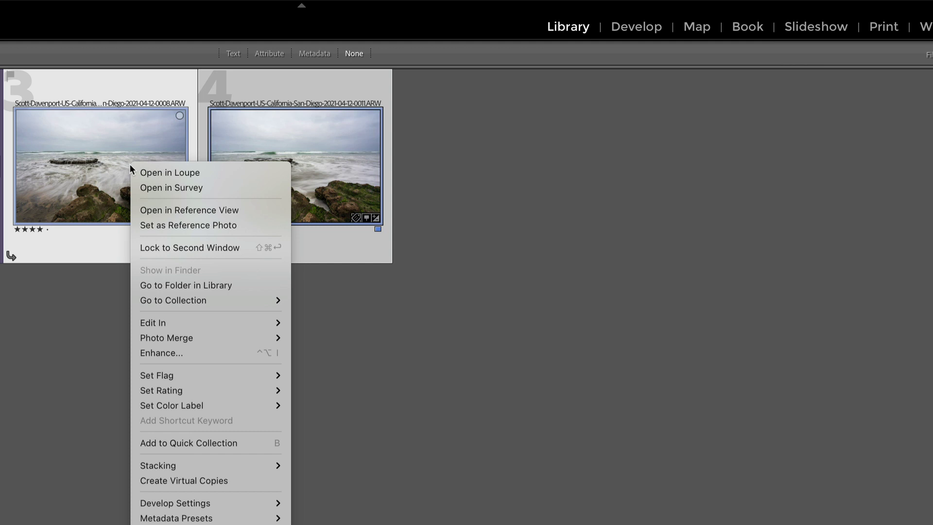
{"action": "mouse_move", "coordinate": [155, 323]}
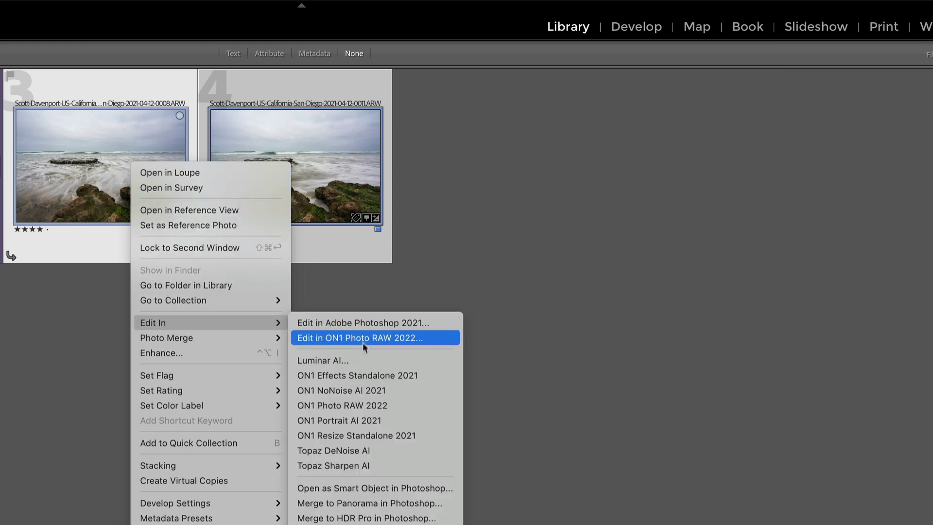
{"action": "left_click", "coordinate": [400, 406]}
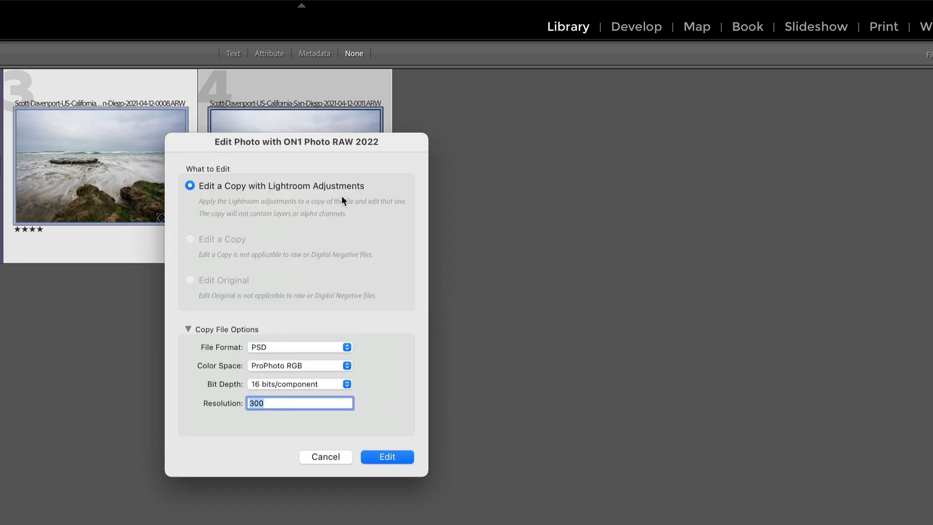
{"action": "left_click", "coordinate": [392, 458]}
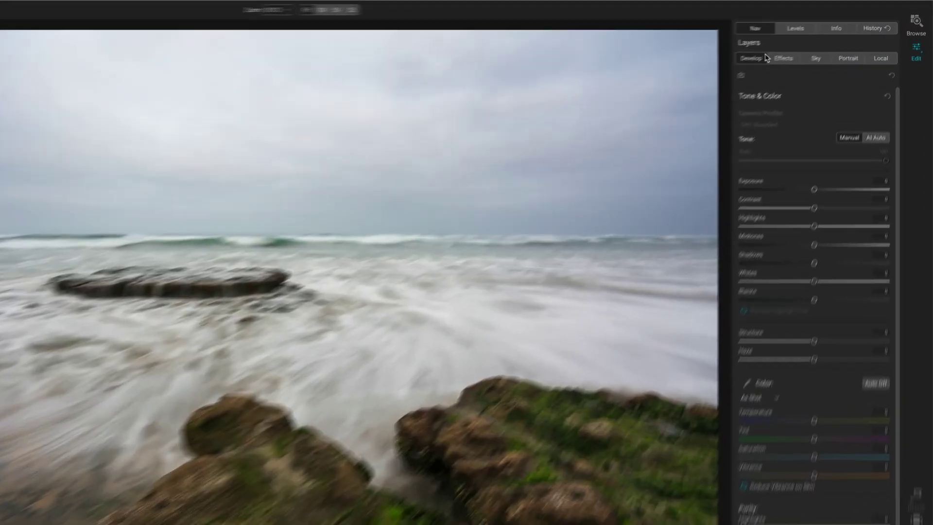
- Expand the Layers panel and start adding a new layer with the + icon
{"action": "left_click", "coordinate": [789, 37]}
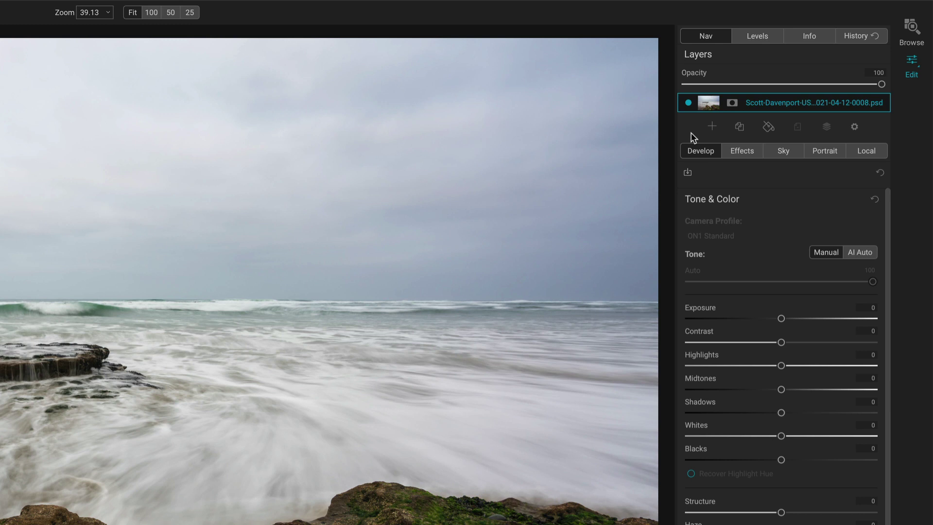
{"action": "left_click", "coordinate": [712, 127]}
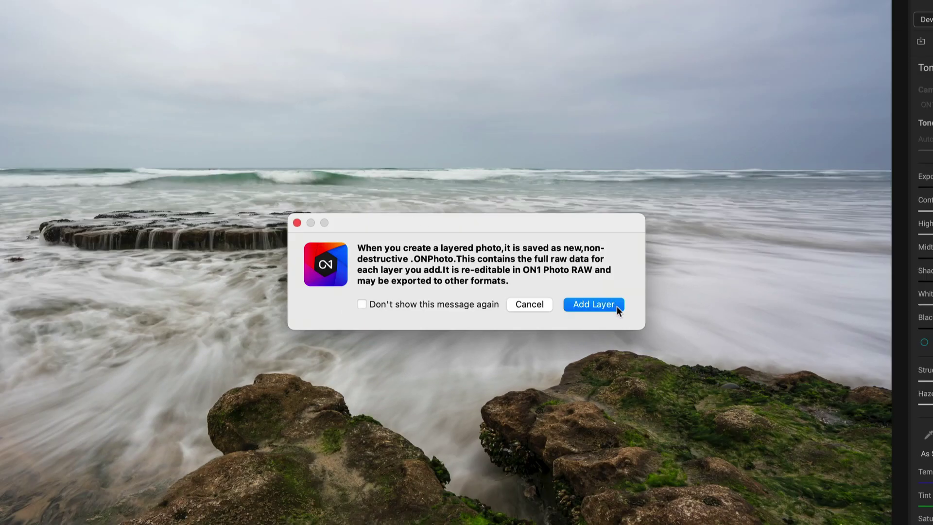
- Accept the .ONPhoto notice and add 4-12-0011.psd as a new layer above the seascape
{"action": "left_click", "coordinate": [617, 306]}
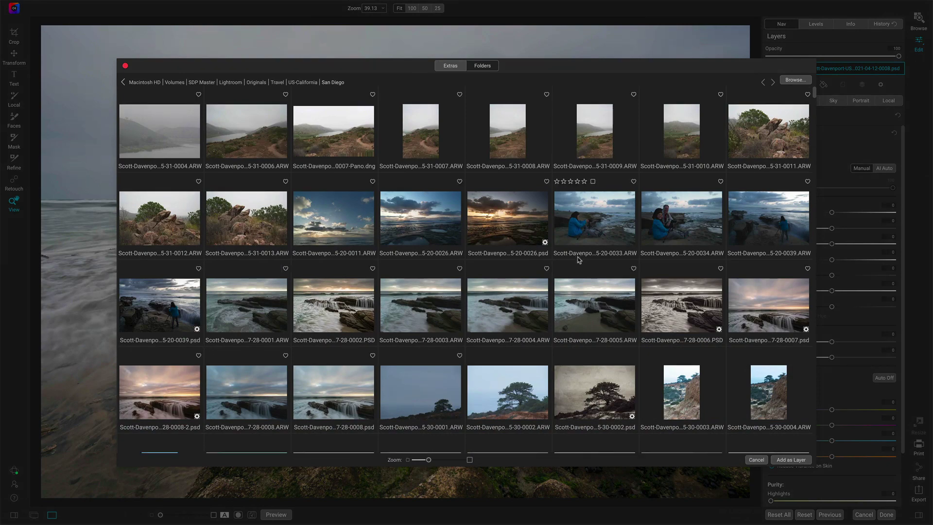
{"action": "scroll", "coordinate": [579, 260], "scroll_direction": "down", "scroll_amount": 10}
{"action": "scroll", "coordinate": [578, 260], "scroll_direction": "down", "scroll_amount": 3}
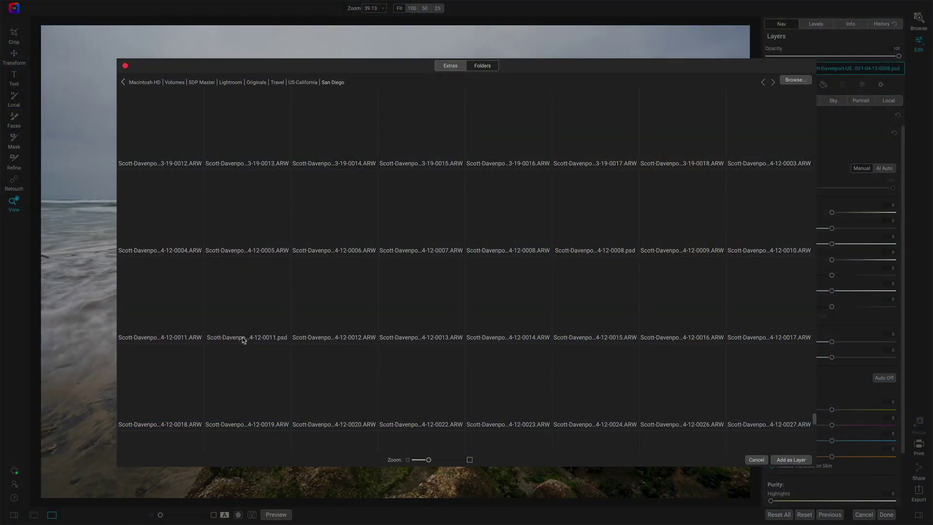
{"action": "left_click", "coordinate": [246, 309]}
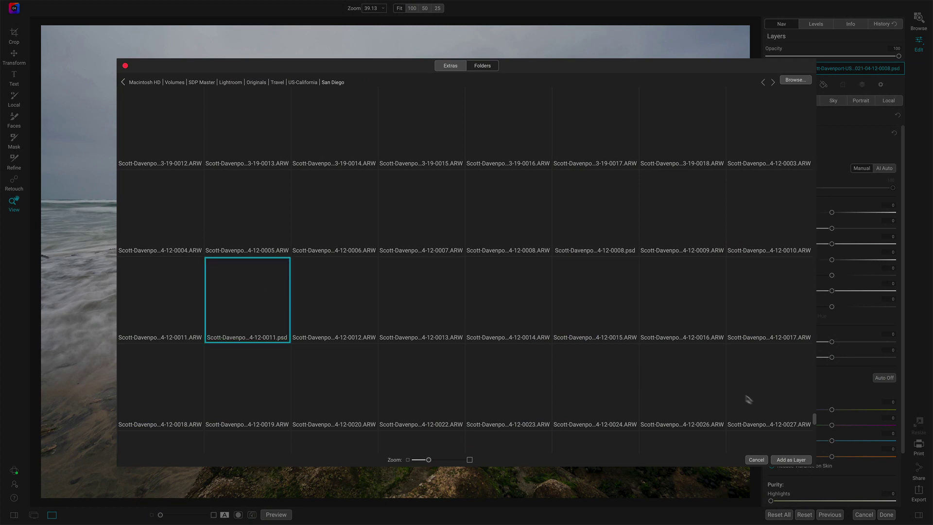
{"action": "left_click", "coordinate": [790, 460]}
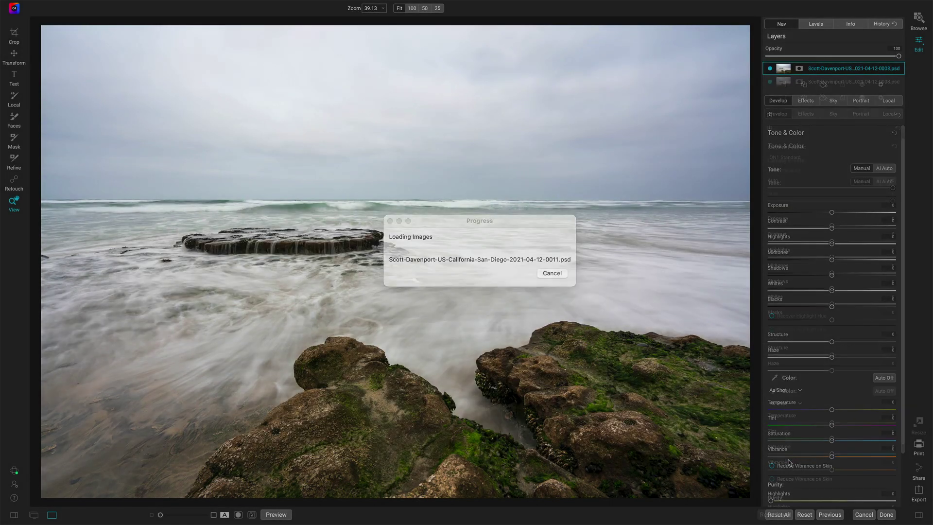
- Compare the top layer, add an inverted mask, and paint it into the foreground with a 1300 brush
{"action": "left_click", "coordinate": [770, 69]}
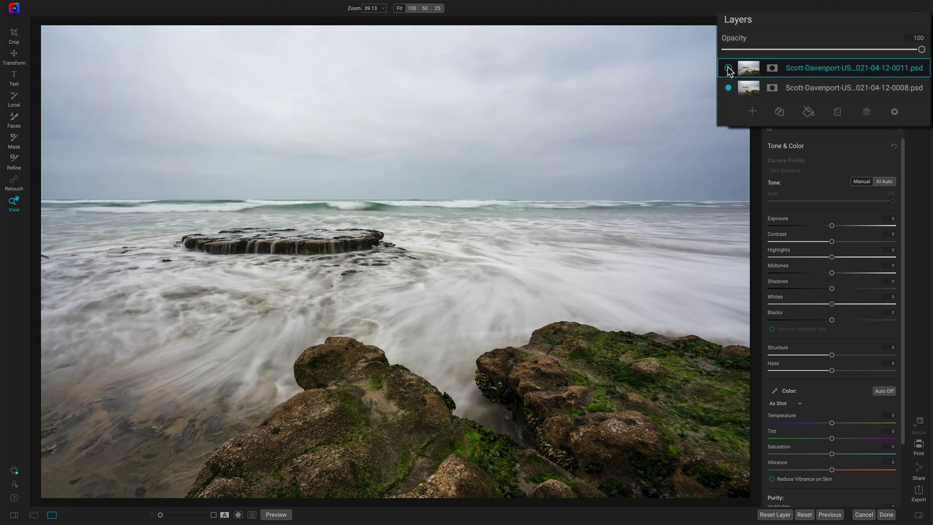
{"action": "left_click", "coordinate": [729, 68]}
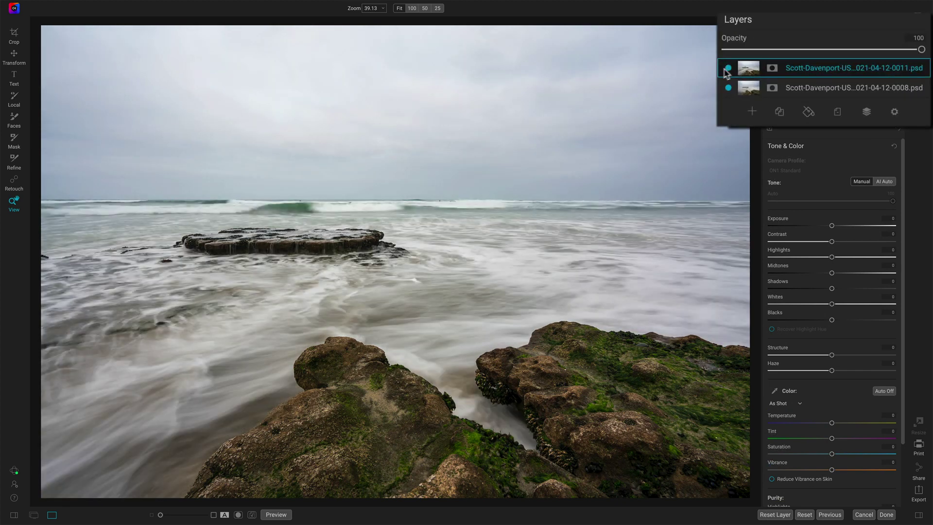
{"action": "left_click", "coordinate": [771, 69]}
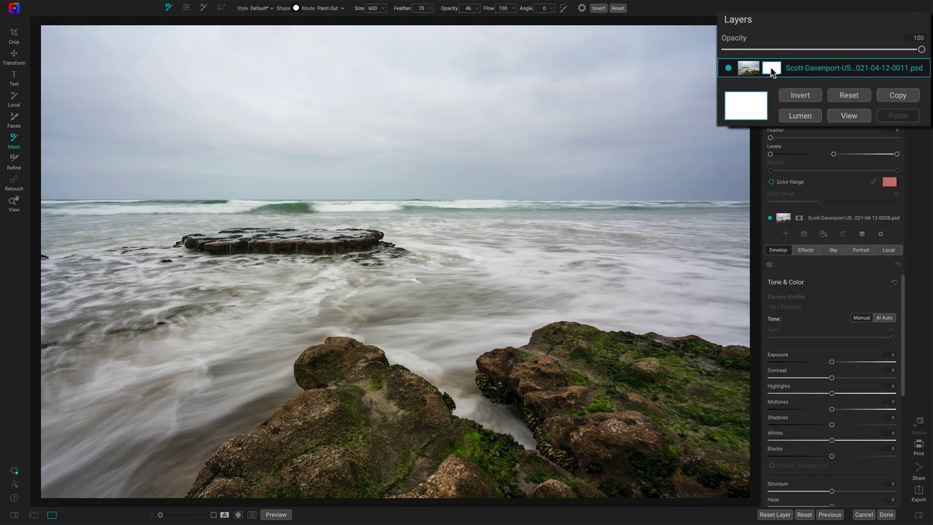
{"action": "left_click", "coordinate": [807, 96]}
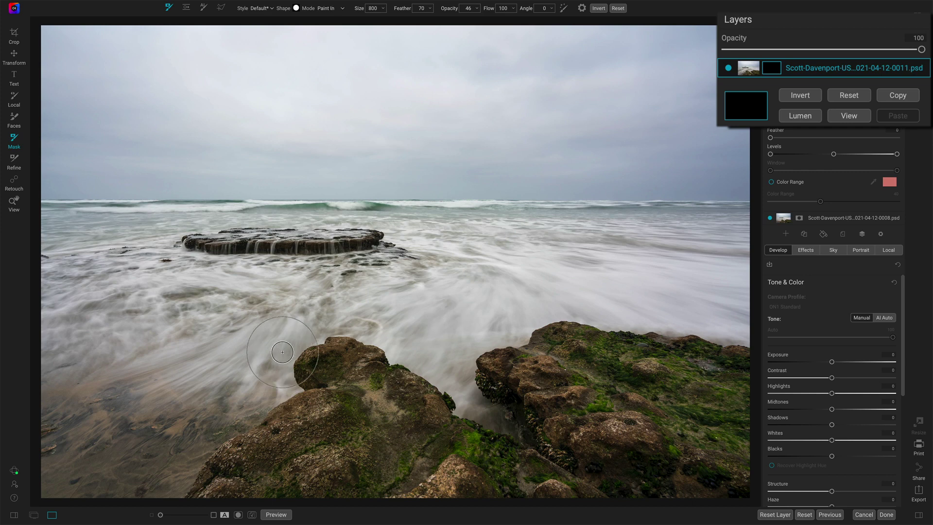
{"action": "key", "text": "bracketright"}
{"action": "key", "text": "bracketright"}
{"action": "key", "text": "bracketright"}
{"action": "key", "text": "bracketright"}
{"action": "key", "text": "bracketright"}
{"action": "key", "text": "bracketright"}
{"action": "key", "text": "bracketright"}
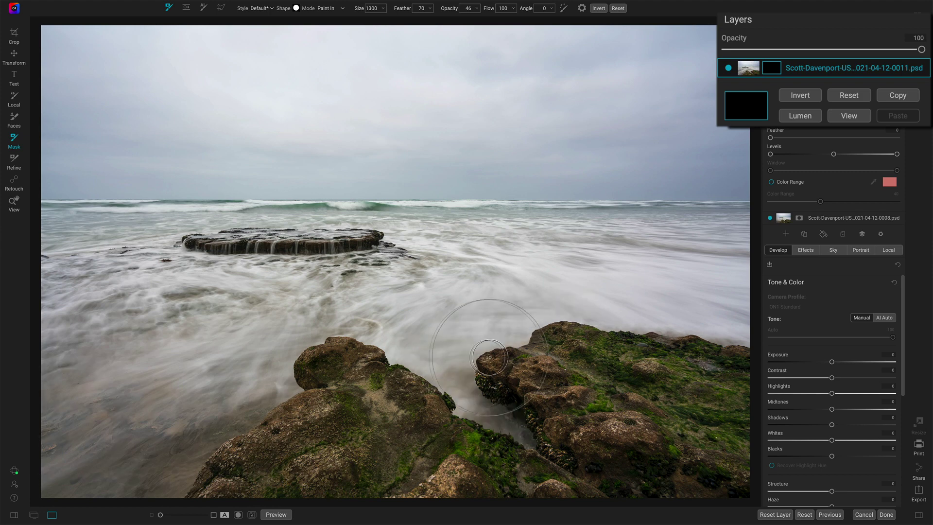
{"action": "mouse_move", "coordinate": [436, 354]}
{"action": "left_mouse_down"}
{"action": "mouse_move", "coordinate": [130, 395]}
{"action": "mouse_move", "coordinate": [58, 359]}
{"action": "mouse_move", "coordinate": [219, 389]}
{"action": "mouse_move", "coordinate": [242, 451]}
{"action": "mouse_move", "coordinate": [360, 465]}
{"action": "mouse_move", "coordinate": [480, 433]}
{"action": "left_mouse_up"}
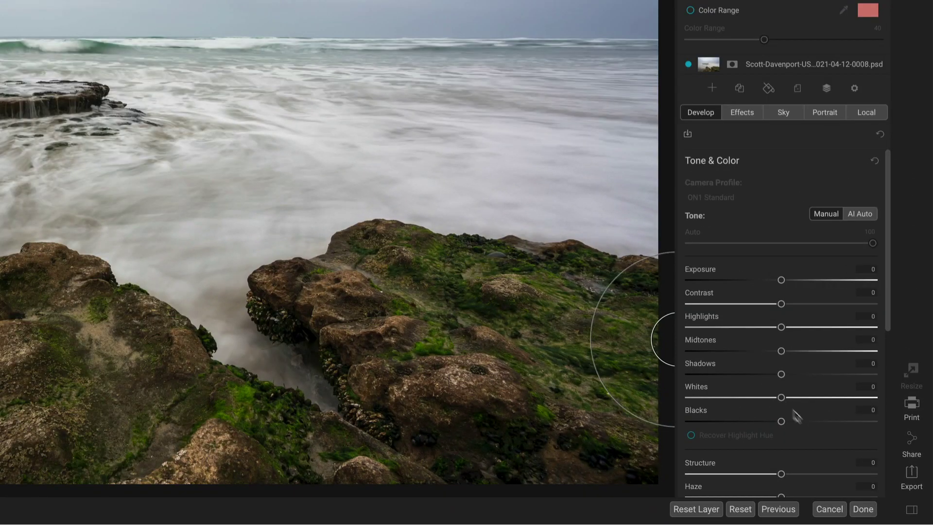
- Finish editing and save the composite as a Photoshop PSD, replacing the existing 0008 file
{"action": "left_click", "coordinate": [863, 509]}
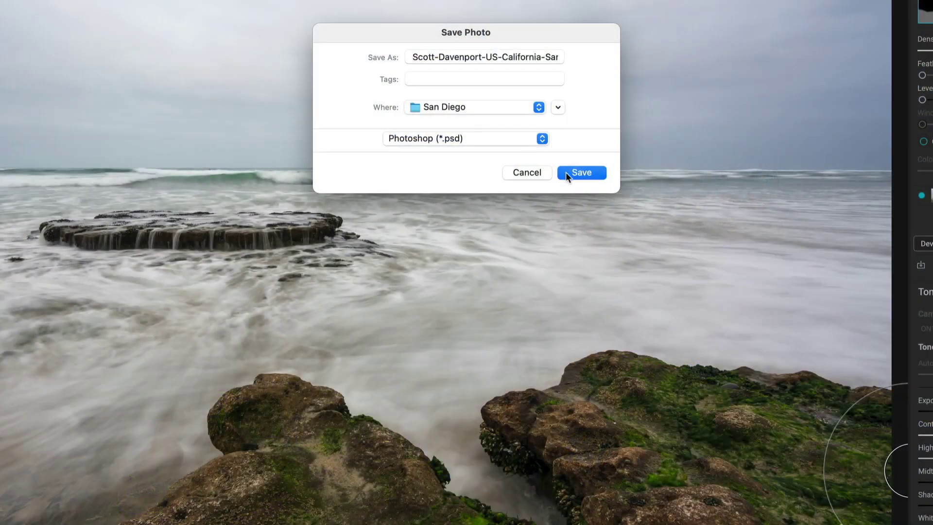
{"action": "left_click", "coordinate": [568, 172]}
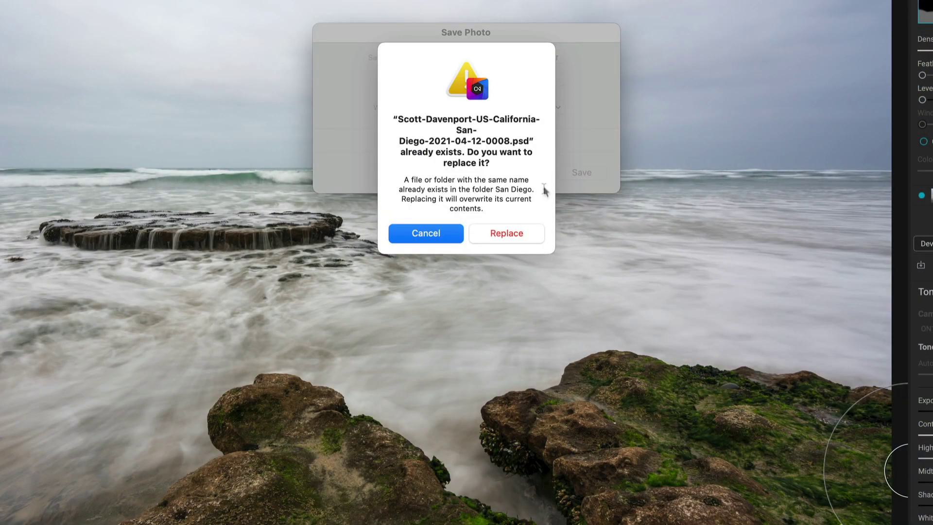
{"action": "left_click", "coordinate": [516, 234]}
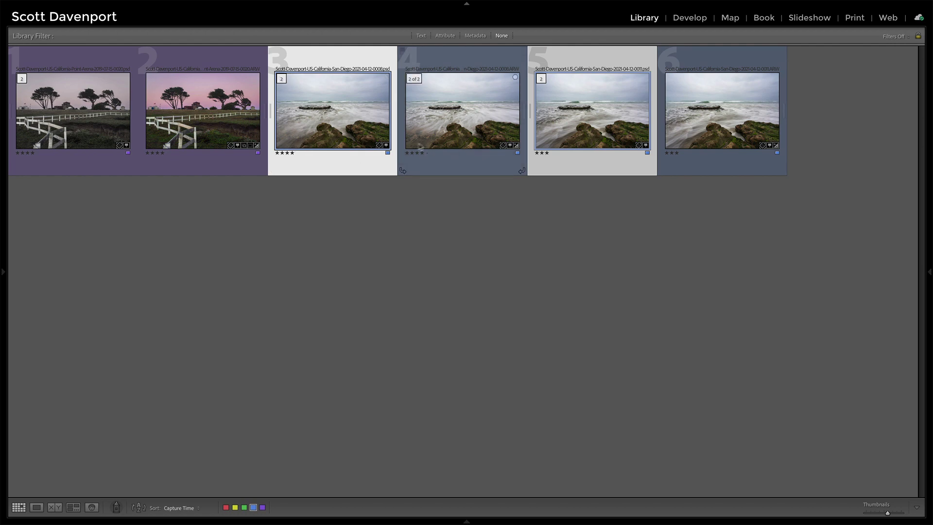
- Open photo 3 in Loupe view and step back and forth through the neighbouring seascape frames
{"action": "double_click", "coordinate": [337, 131]}
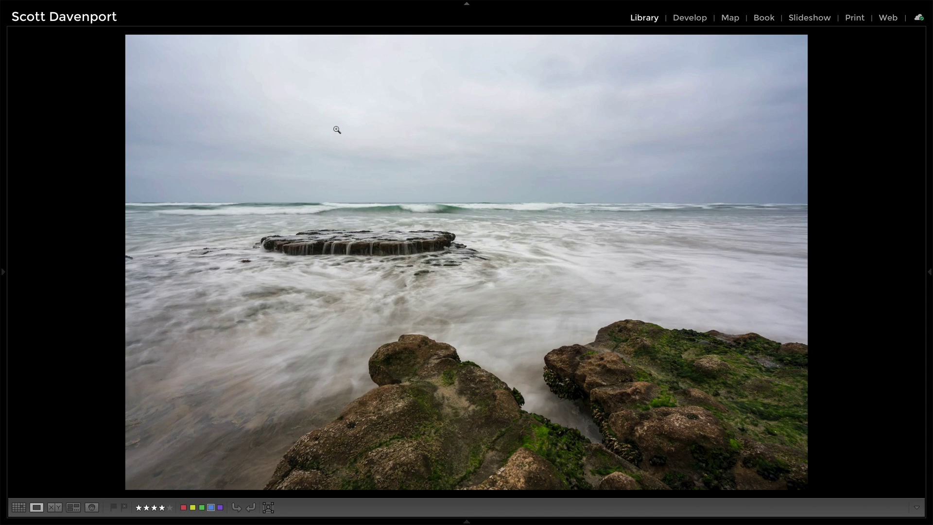
{"action": "key", "text": "Right"}
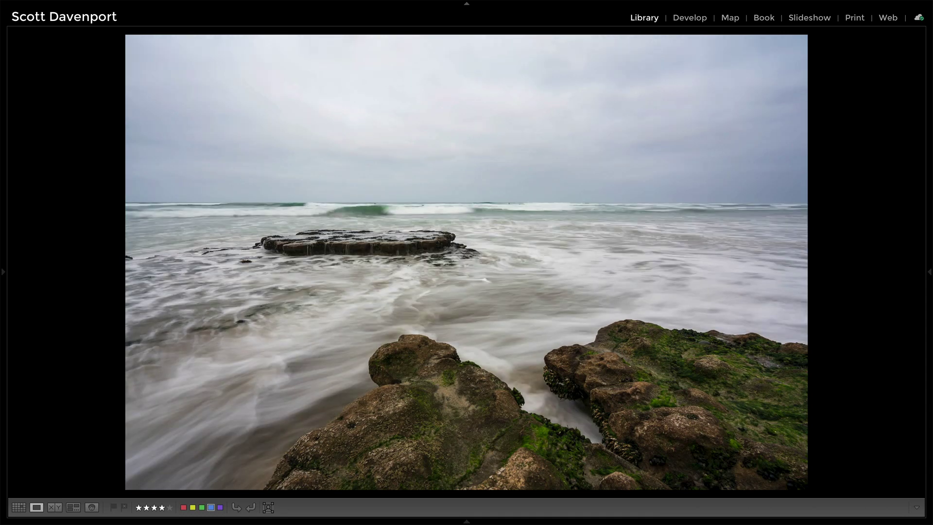
{"action": "key", "text": "Right"}
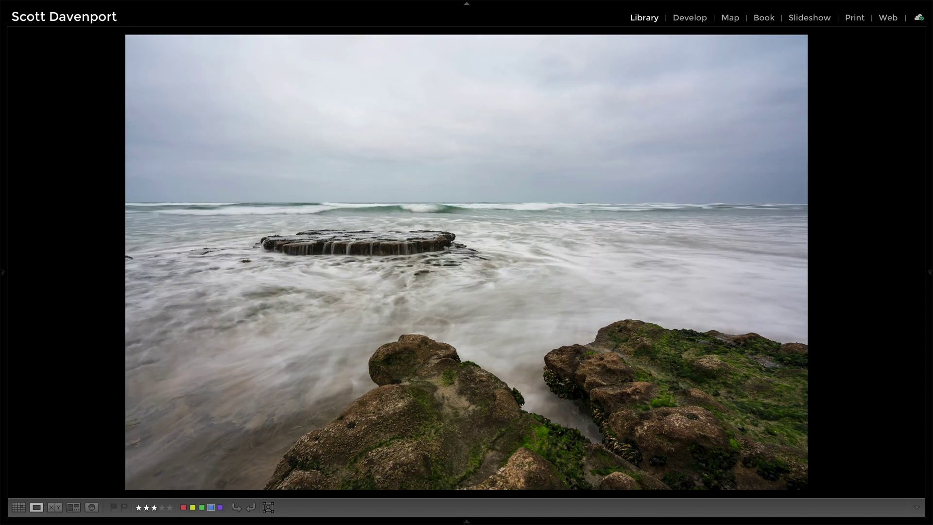
{"action": "key", "text": "Right"}
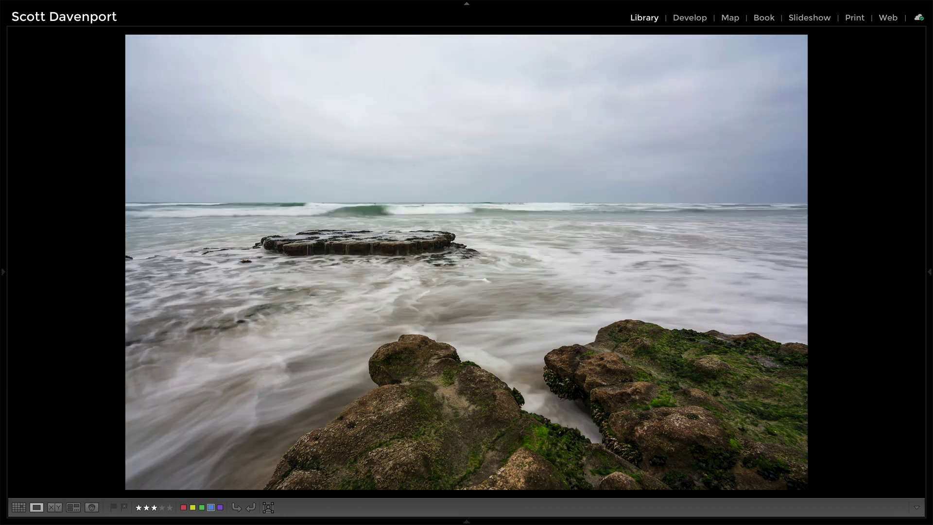
{"action": "key", "text": "Left"}
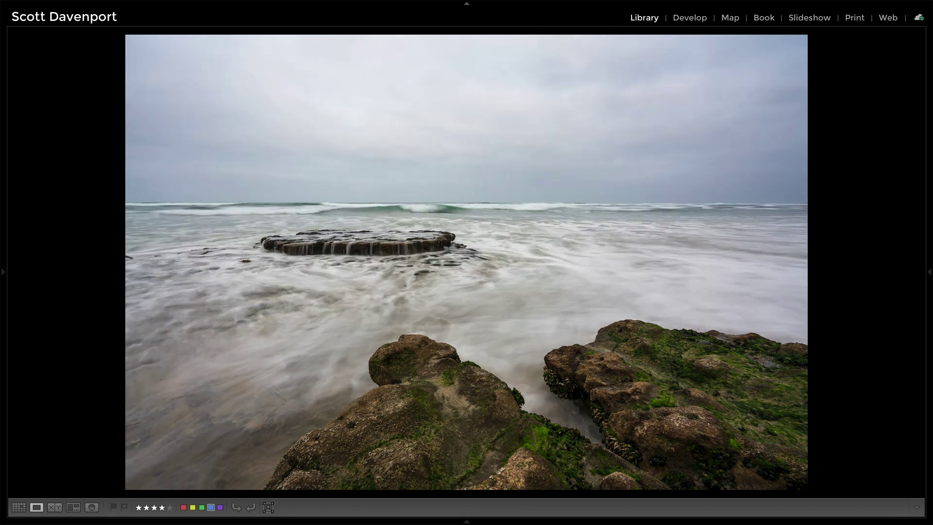
{"action": "key", "text": "Right"}
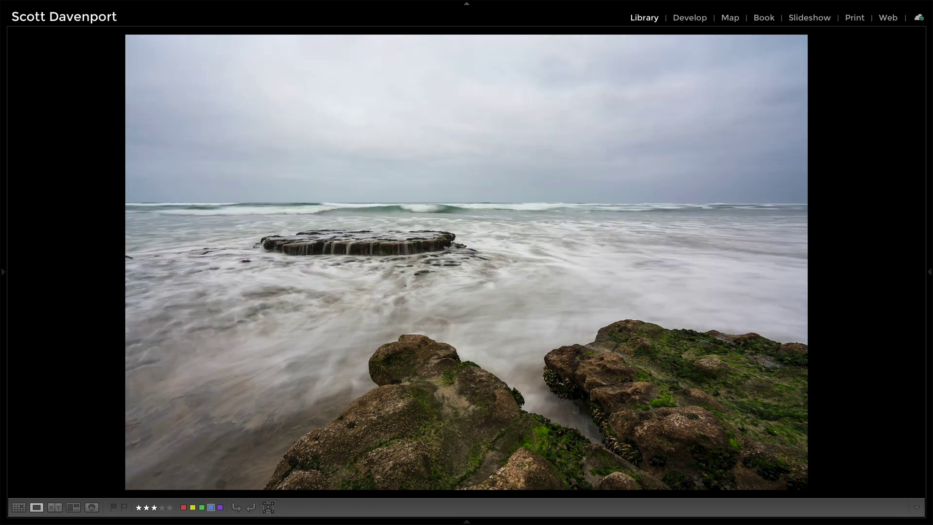